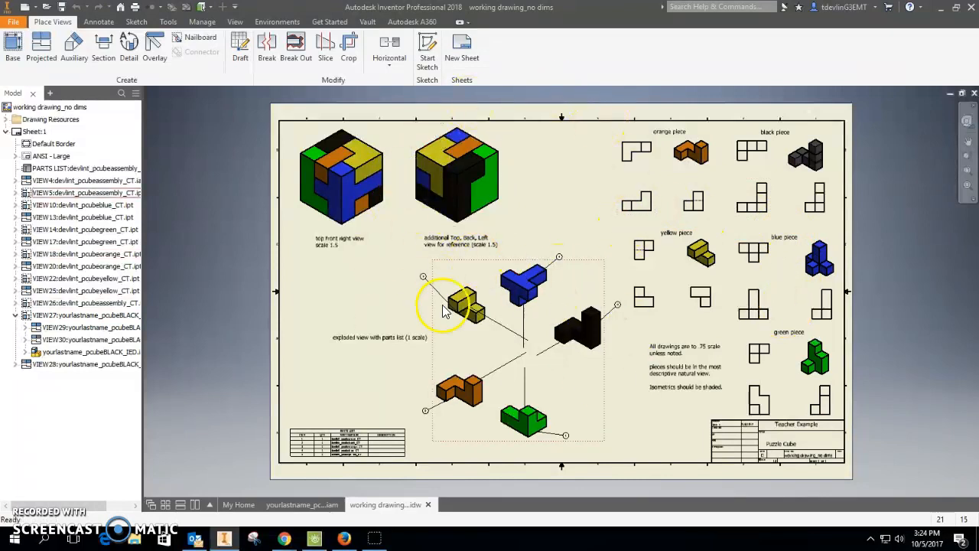
# Create a new drawing from the Standard.idw template.
pyautogui.click(13, 23)
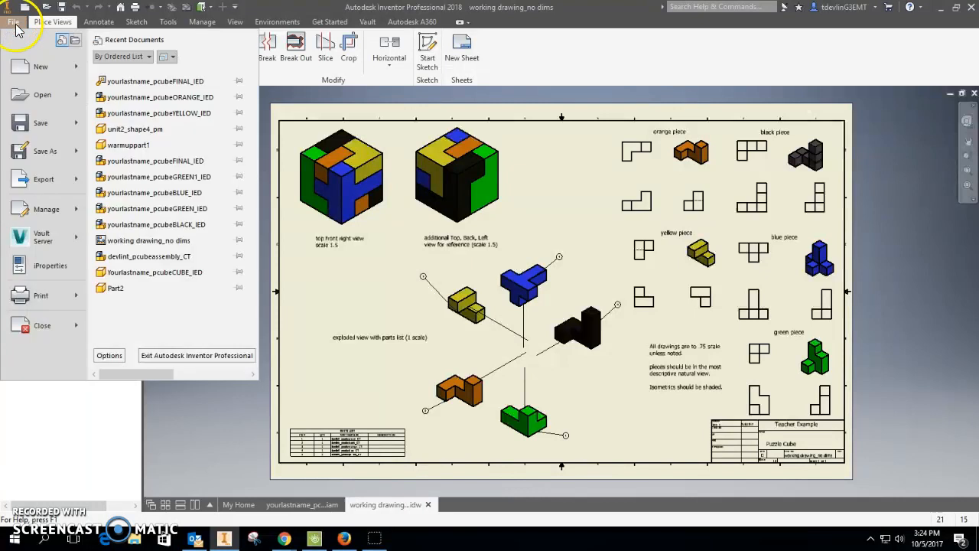
pyautogui.click(23, 66)
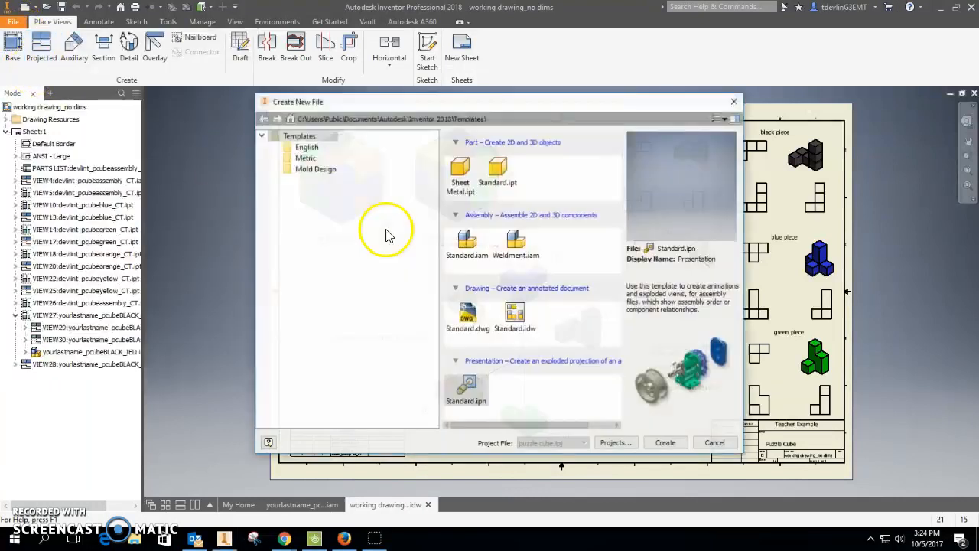
pyautogui.doubleClick(514, 315)
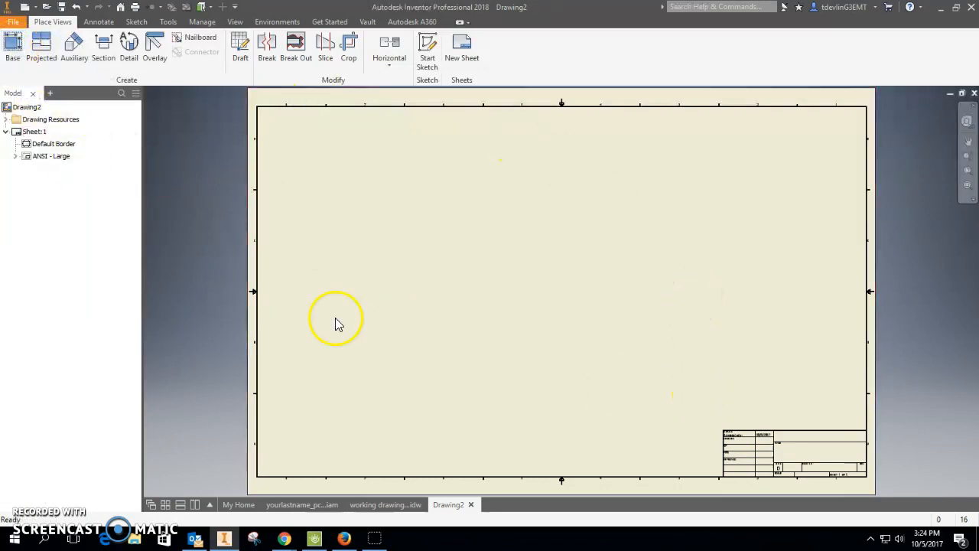
# Start a base view of yourlastname_pcubeFINAL_IED and orient it to the isometric home view.
pyautogui.click(12, 48)
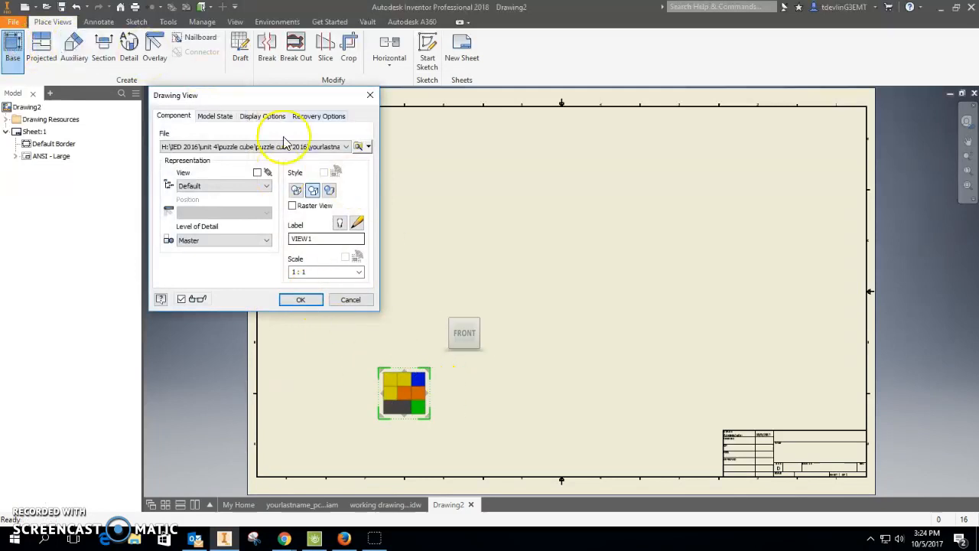
pyautogui.click(358, 147)
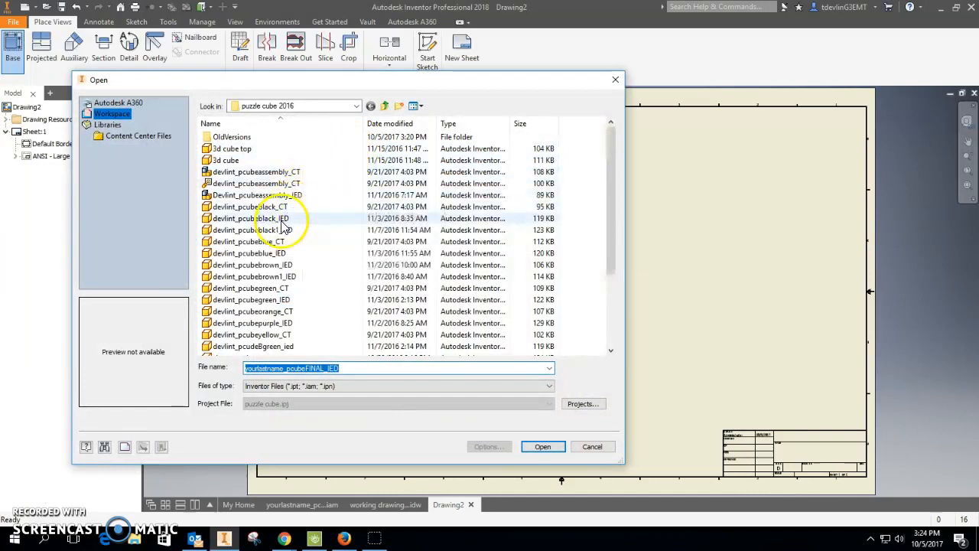
pyautogui.click(615, 79)
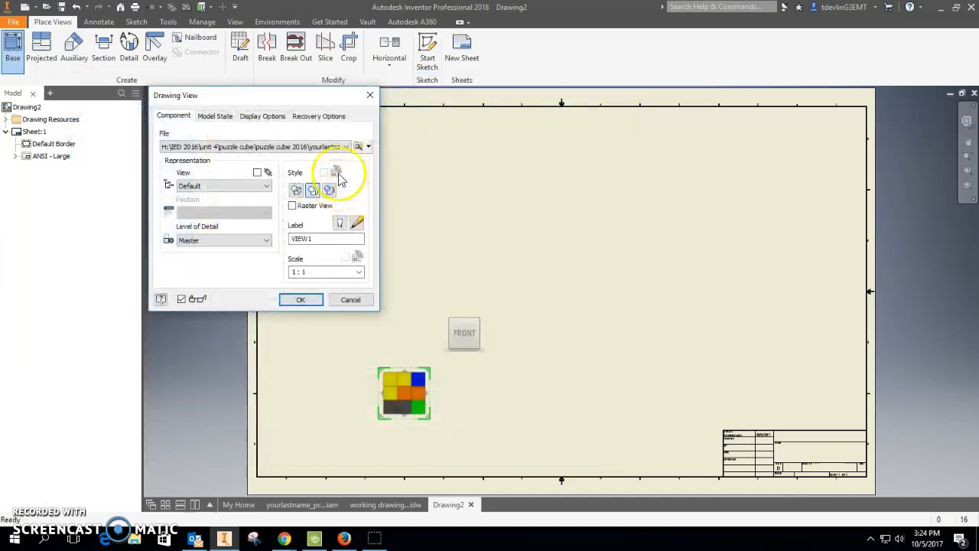
pyautogui.click(360, 148)
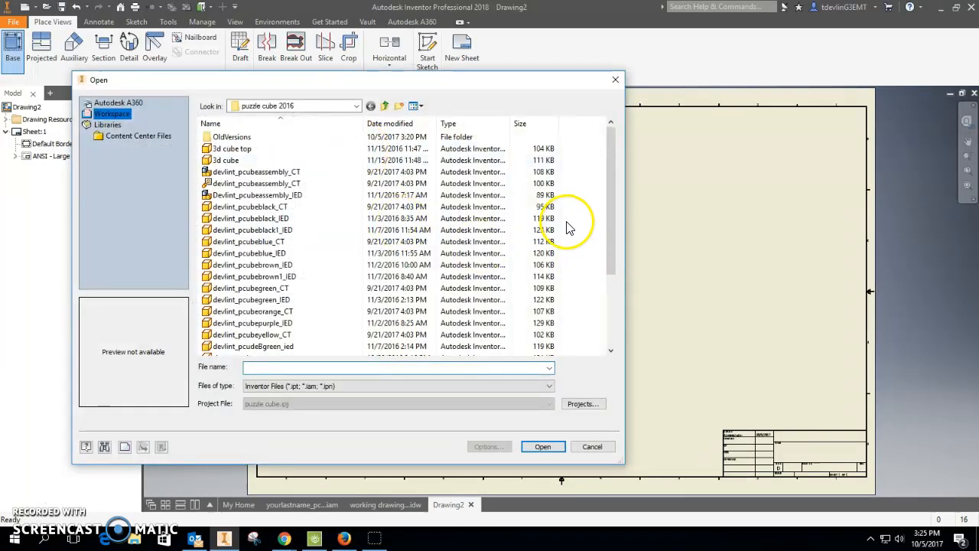
pyautogui.moveTo(607, 215); pyautogui.dragTo(605, 299)
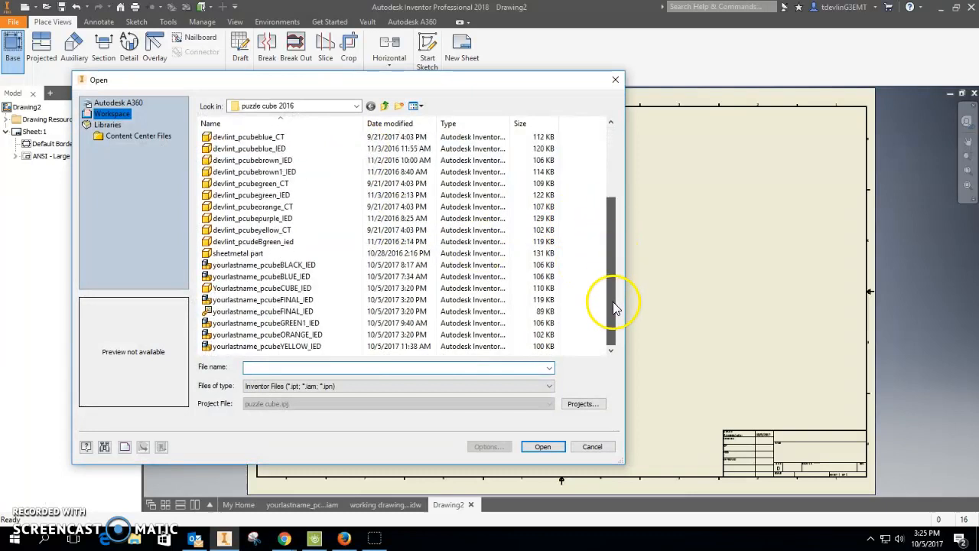
pyautogui.click(246, 301)
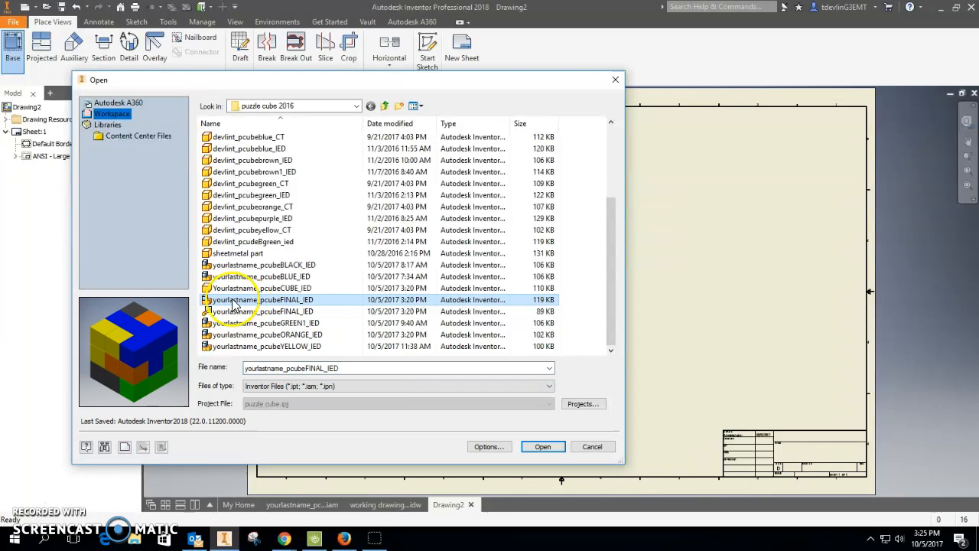
pyautogui.click(541, 447)
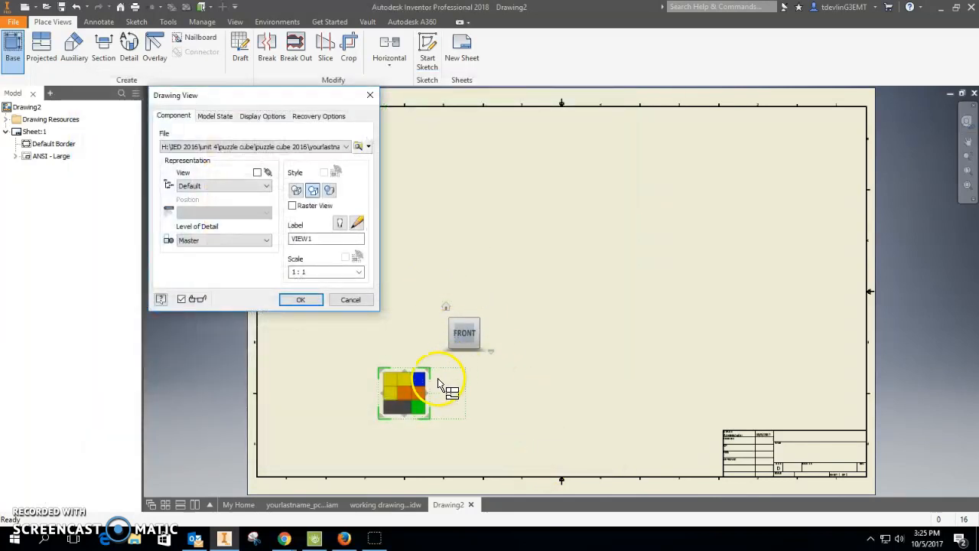
pyautogui.click(447, 308)
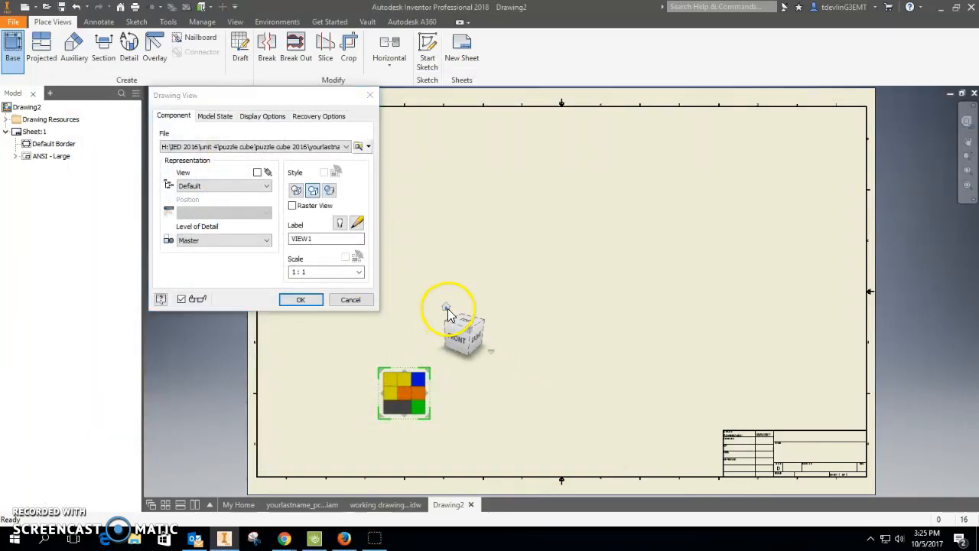
pyautogui.click(465, 332)
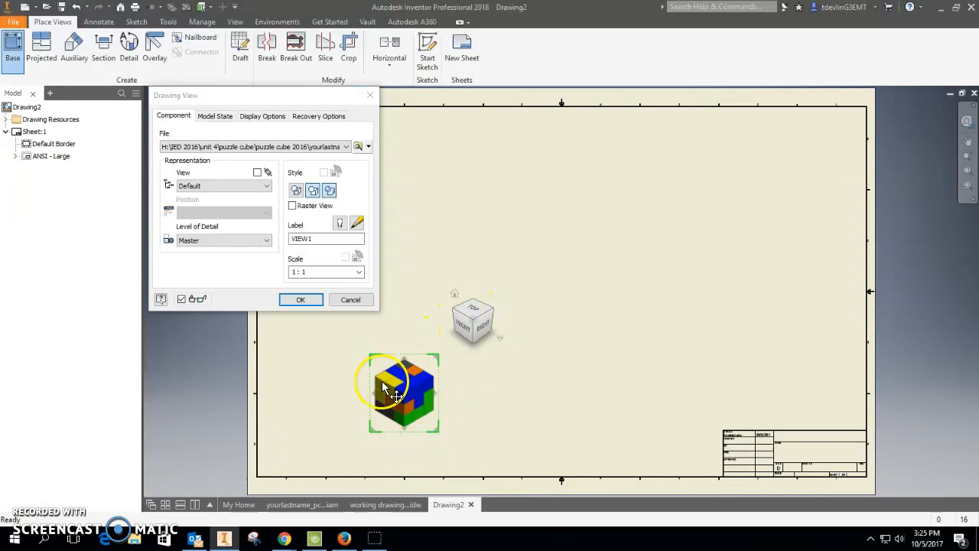
# Set the view scale to 1.5, checking the reference drawing, and place the view in the sheet's upper-left corner.
pyautogui.click(323, 274)
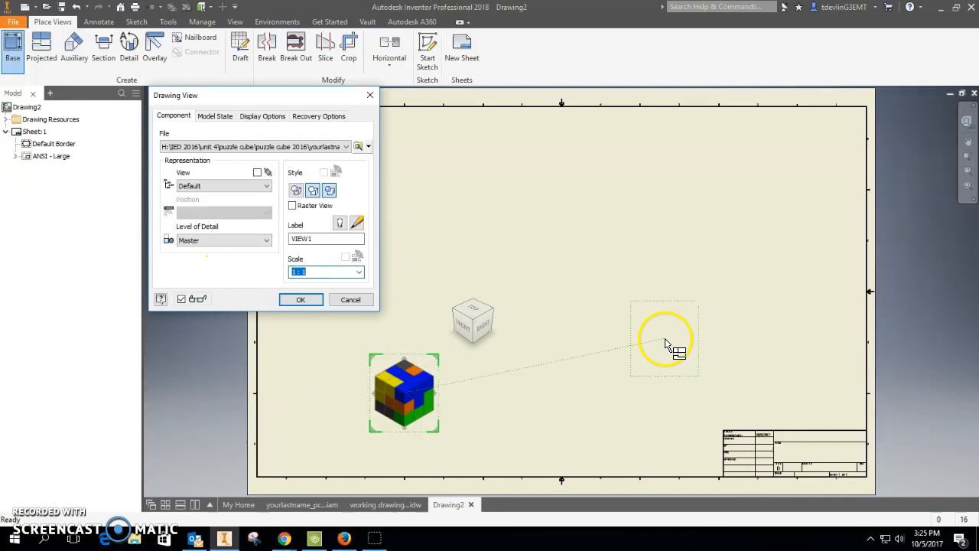
pyautogui.write('2')
pyautogui.click(387, 505)
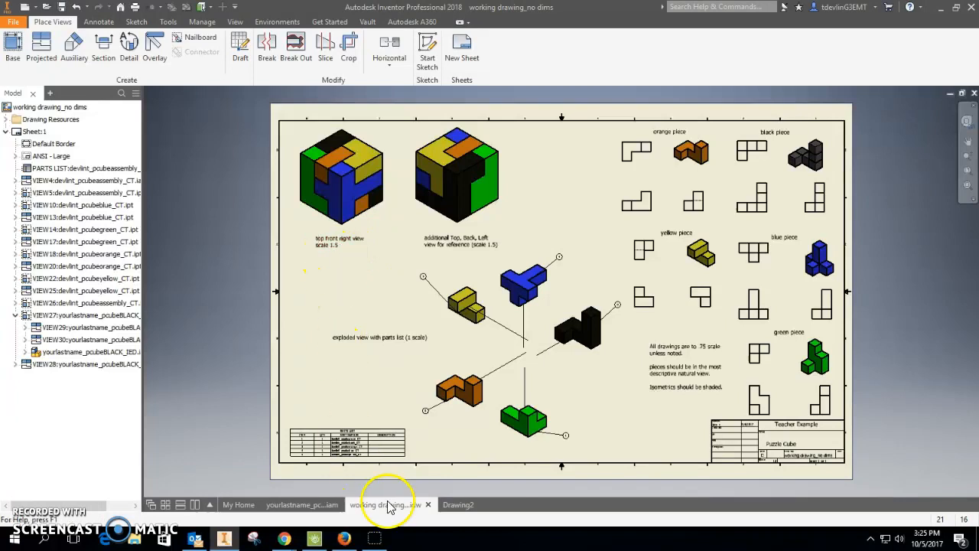
pyautogui.click(458, 505)
pyautogui.write('1.5')
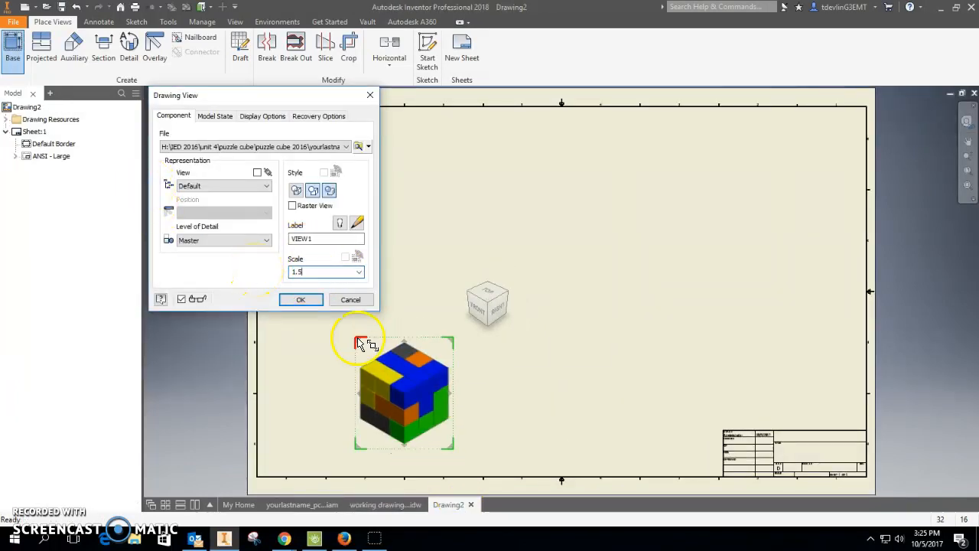
pyautogui.click(306, 299)
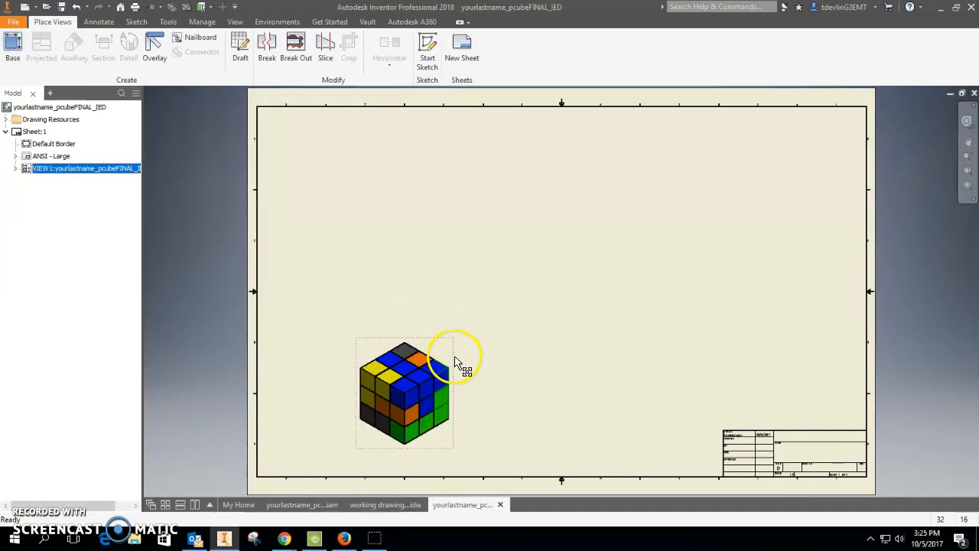
pyautogui.moveTo(455, 353)
pyautogui.mouseDown()
pyautogui.moveTo(433, 175)
pyautogui.moveTo(376, 127)
pyautogui.mouseUp()
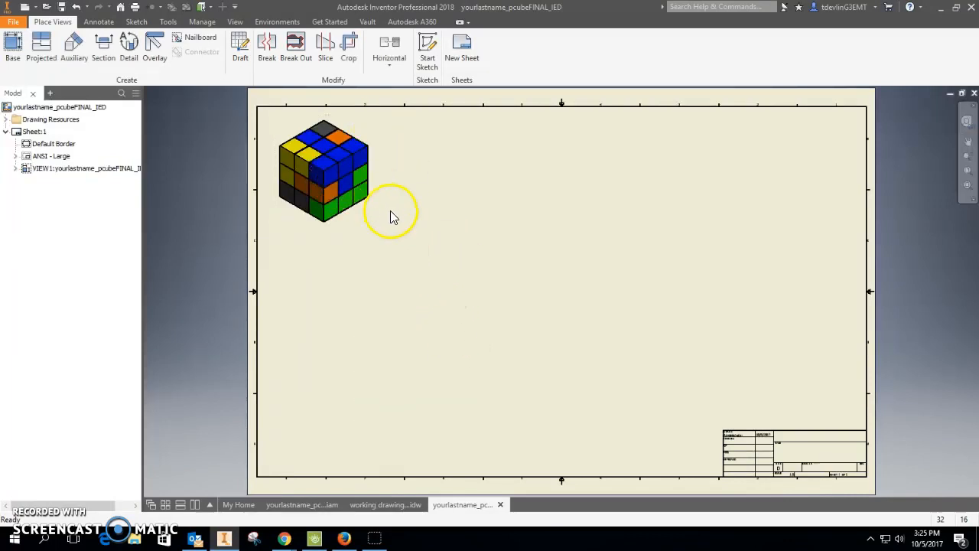
# Place a second base view at scale 1.5 showing the top, back and left isometric, beside the first view.
pyautogui.click(12, 48)
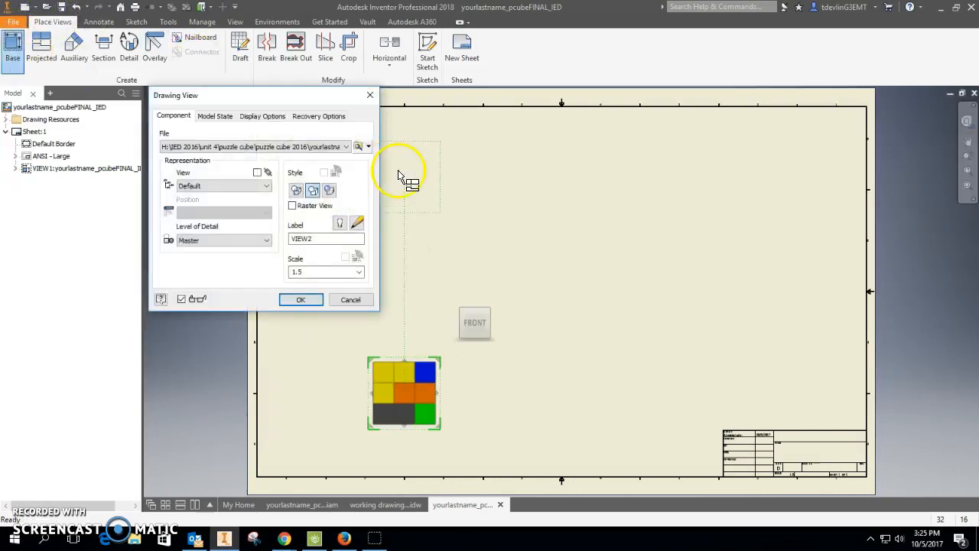
pyautogui.click(457, 298)
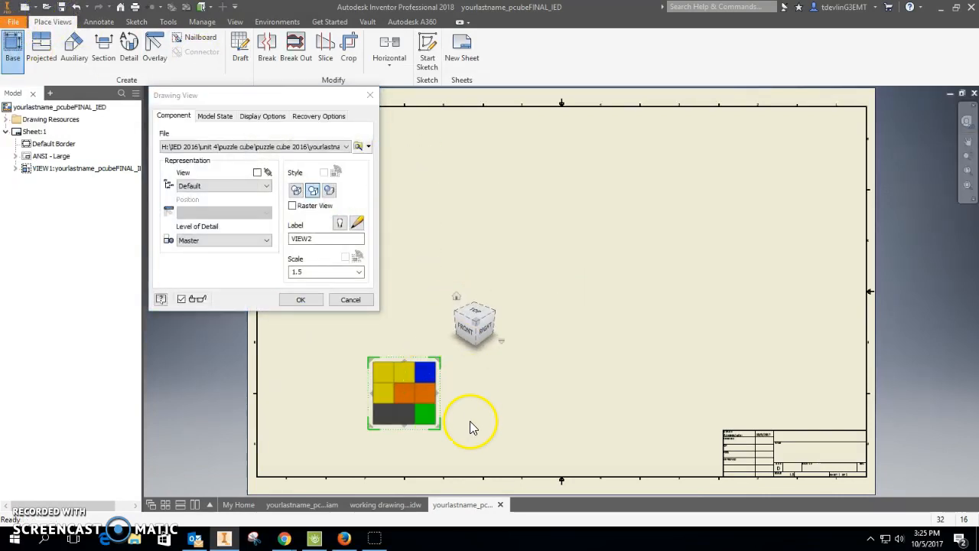
pyautogui.click(485, 296)
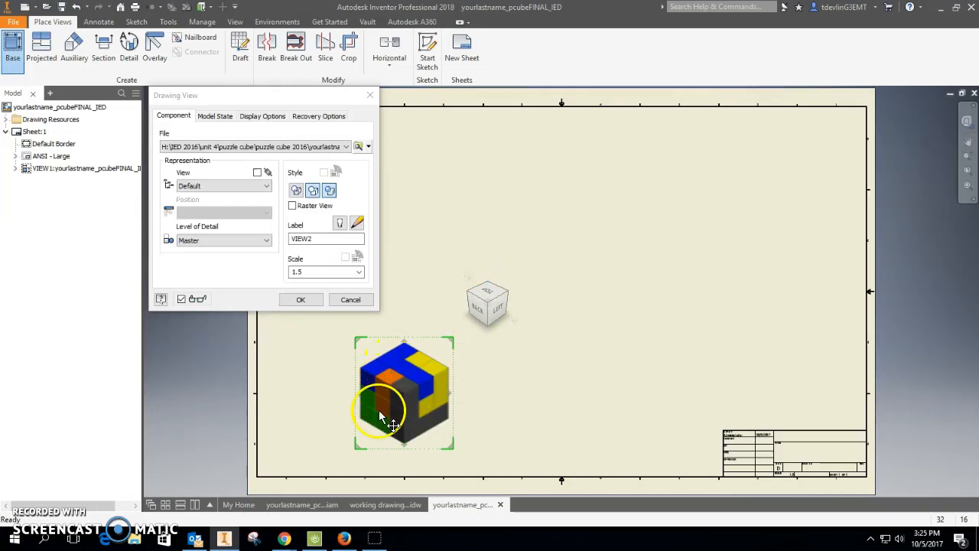
pyautogui.click(310, 300)
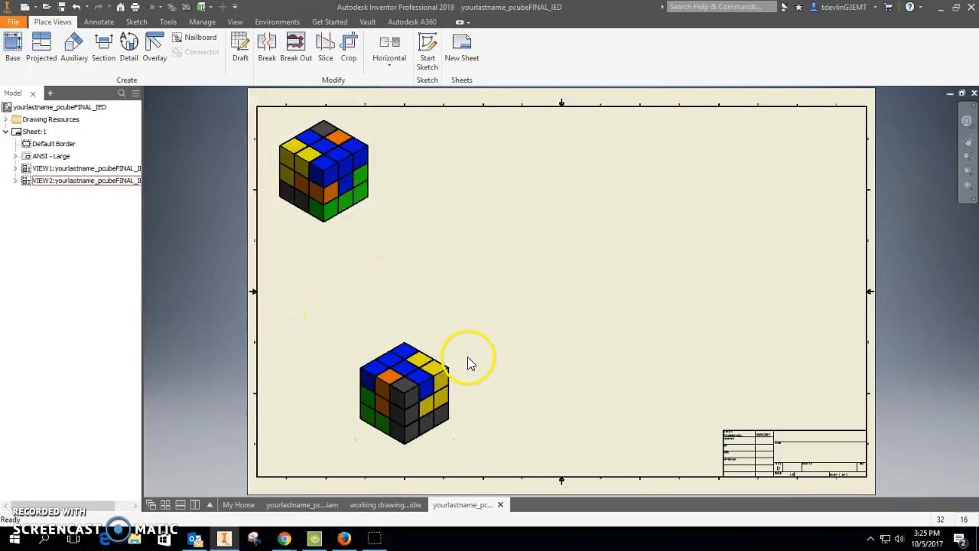
pyautogui.moveTo(458, 374); pyautogui.dragTo(479, 150)
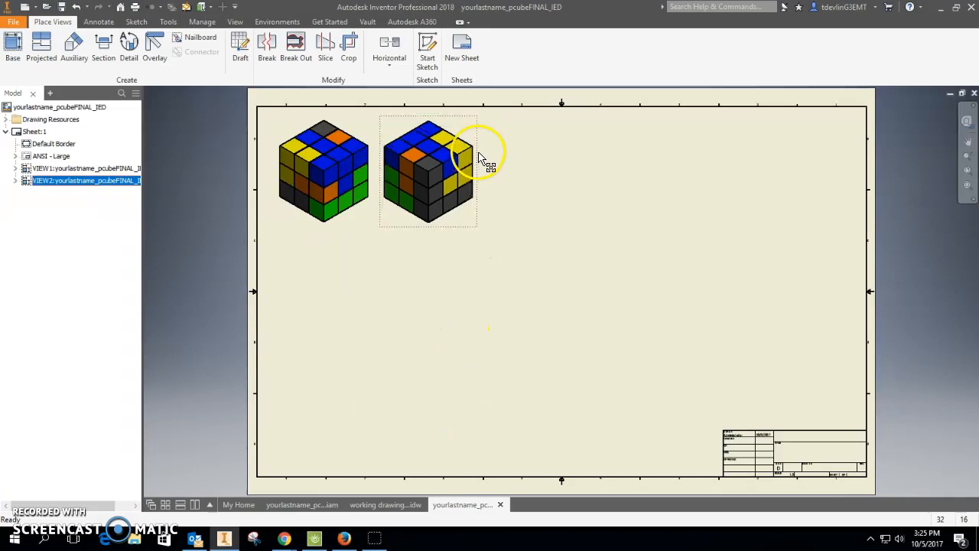
pyautogui.click(361, 331)
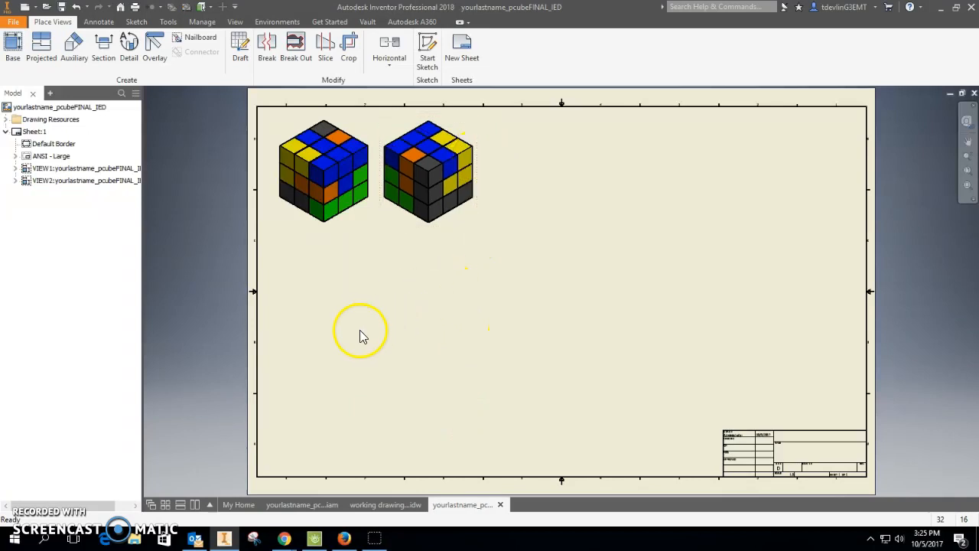
# Add the note 'Top, Front, Right (Scale 1.5)' at 0.240 in text height beneath the first view.
pyautogui.click(96, 22)
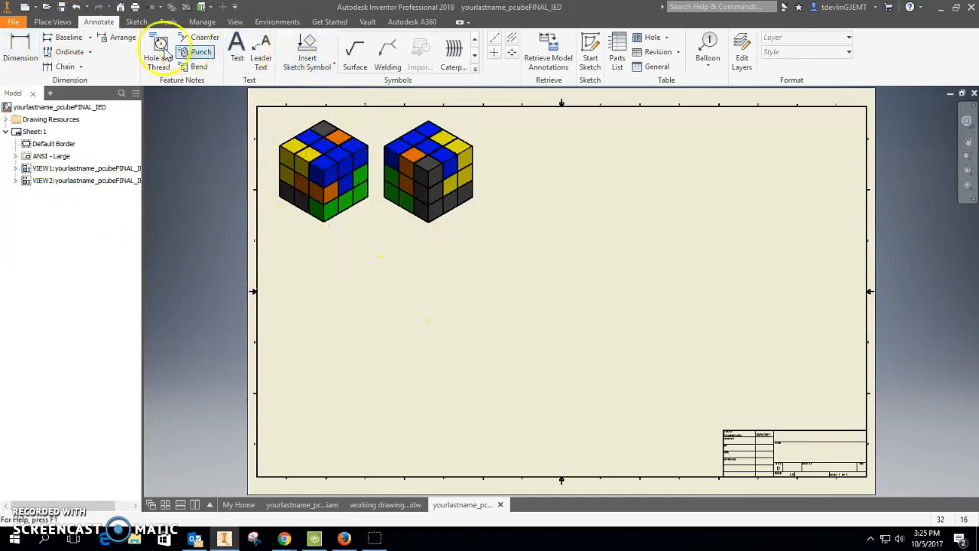
pyautogui.click(237, 63)
pyautogui.click(354, 272)
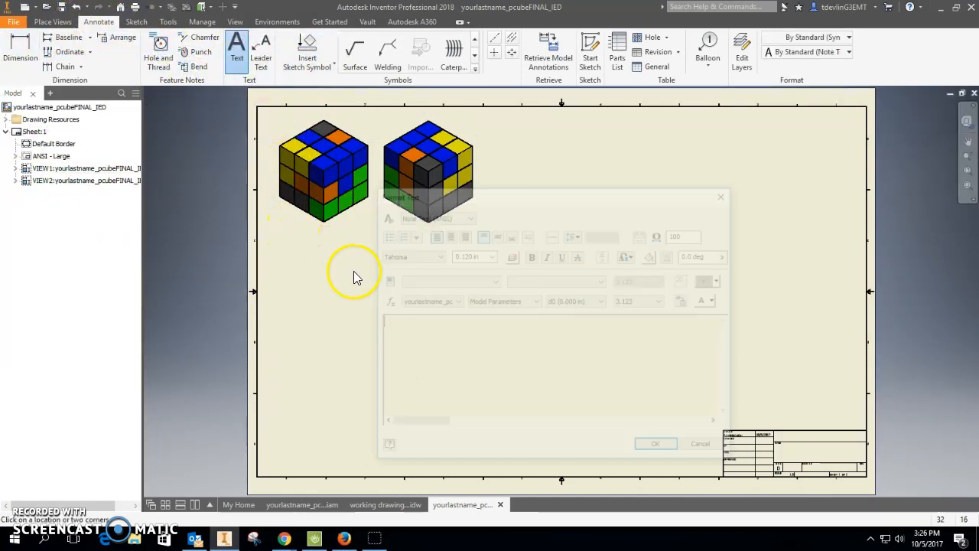
pyautogui.write('Top, Front, Right (Scale 1.5')
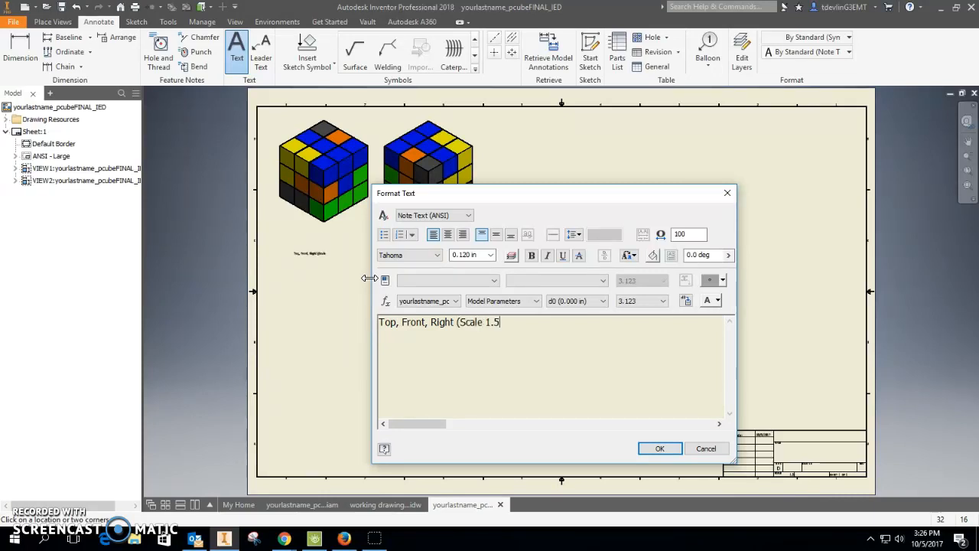
pyautogui.moveTo(547, 356); pyautogui.dragTo(332, 321)
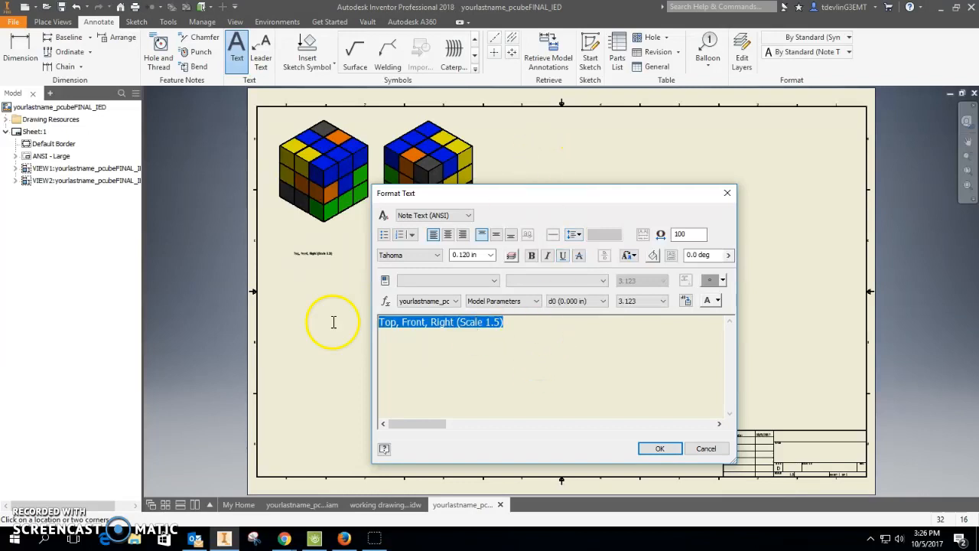
pyautogui.click(492, 255)
pyautogui.click(464, 285)
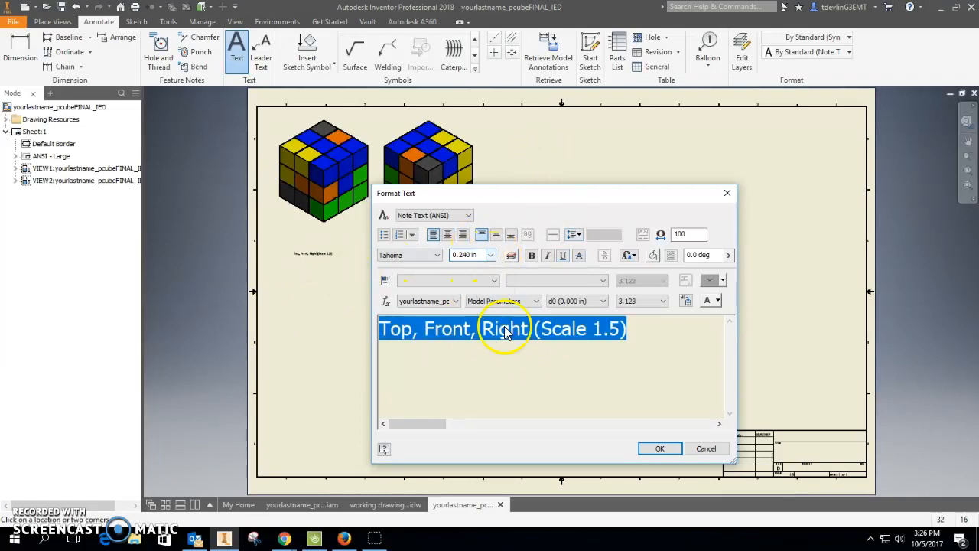
pyautogui.click(659, 449)
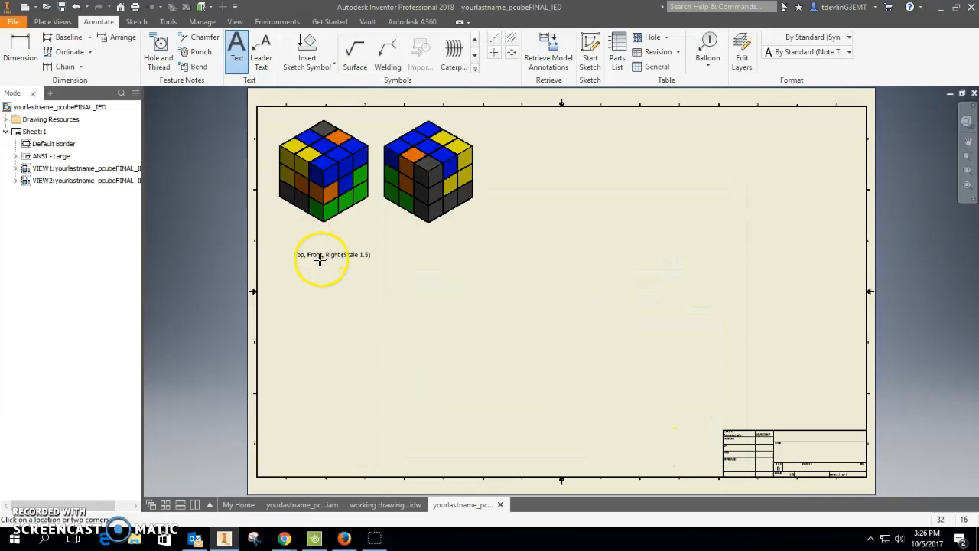
pyautogui.press('Escape')
pyautogui.moveTo(320, 254); pyautogui.dragTo(314, 243)
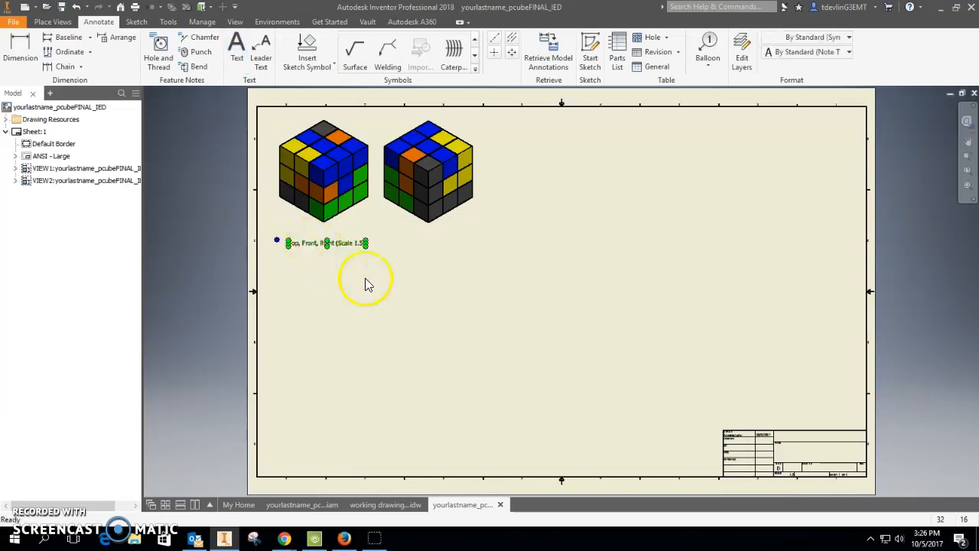
pyautogui.click(422, 300)
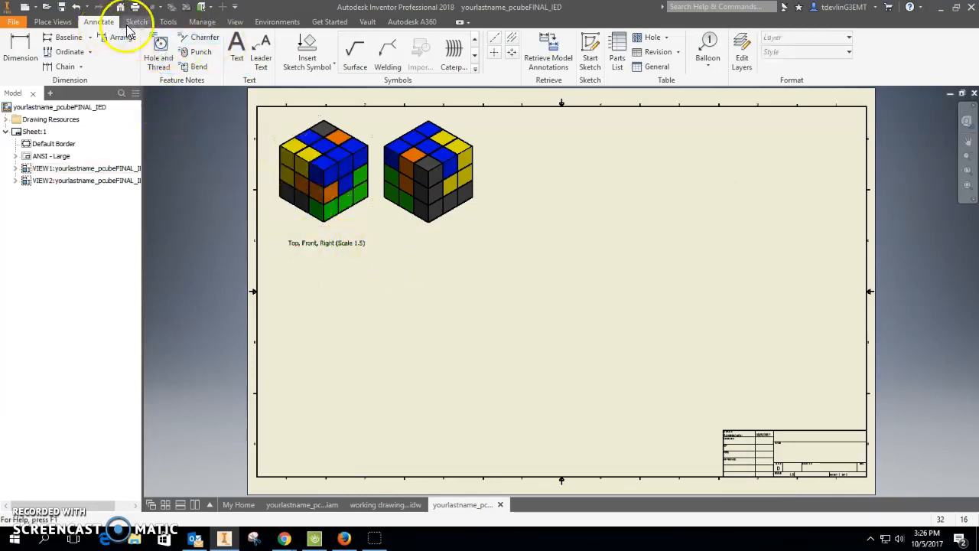
# Add the note 'Top, Back, Left (Scale 1.5)' at 0.240 in text height beneath the second view.
pyautogui.click(237, 52)
pyautogui.click(406, 251)
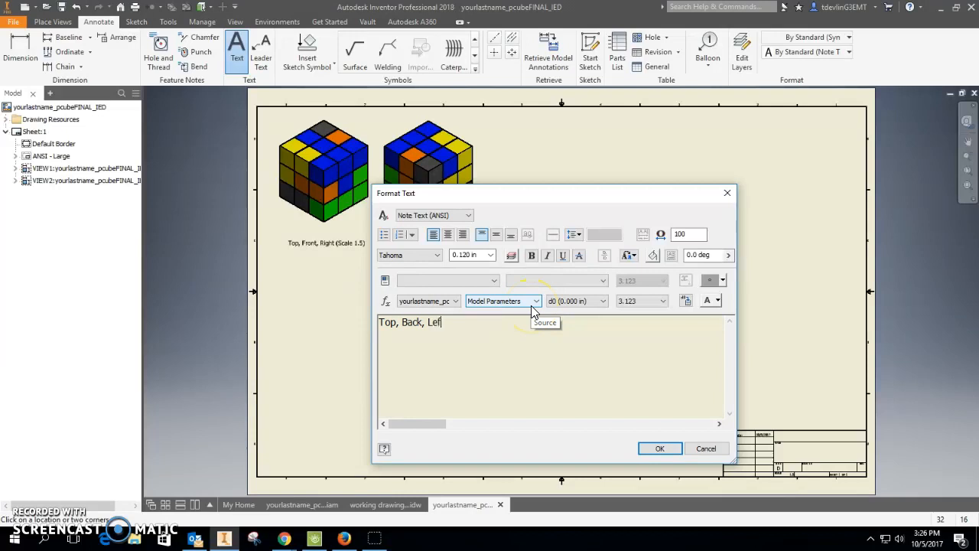
pyautogui.write('Top, Back, Left (Scale 1.5')
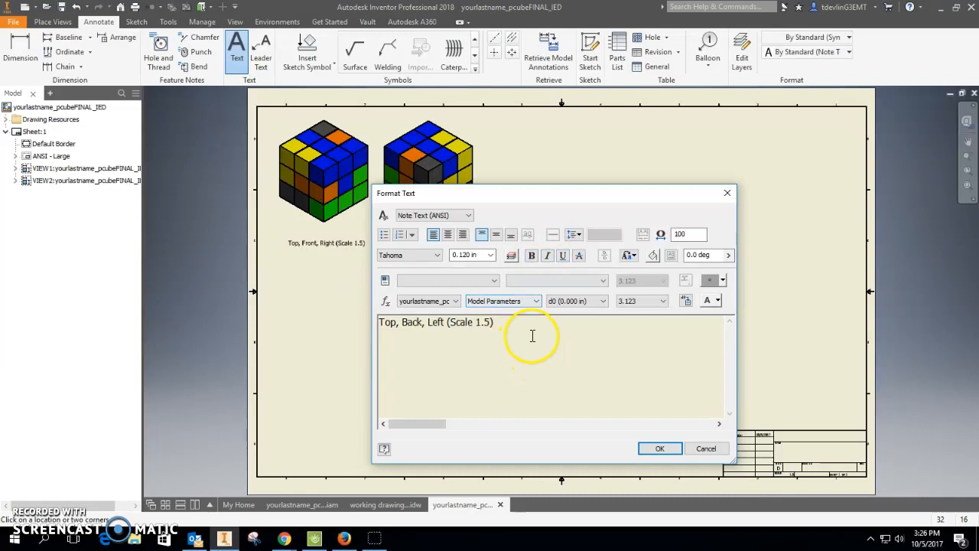
pyautogui.moveTo(531, 335); pyautogui.dragTo(427, 326)
pyautogui.moveTo(560, 331); pyautogui.dragTo(360, 329)
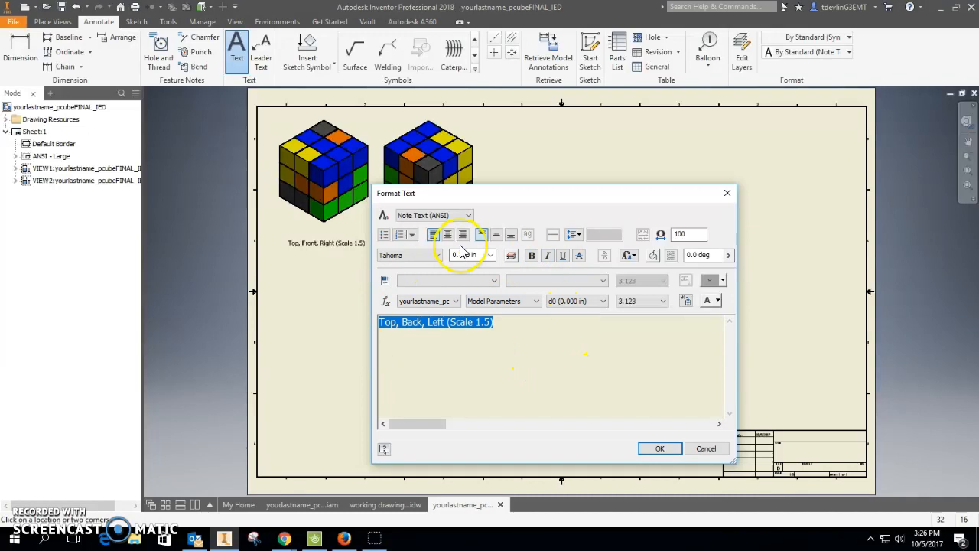
pyautogui.click(491, 255)
pyautogui.click(484, 285)
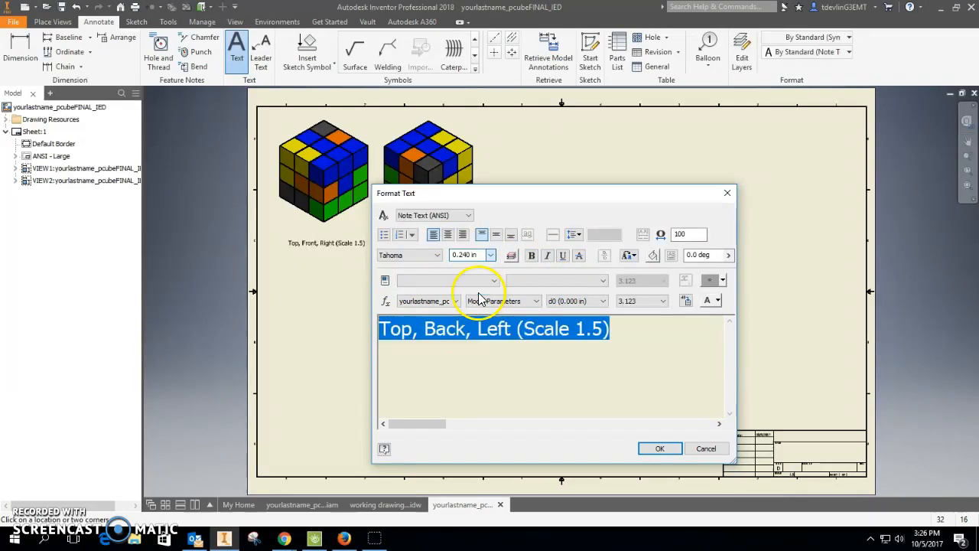
pyautogui.click(659, 448)
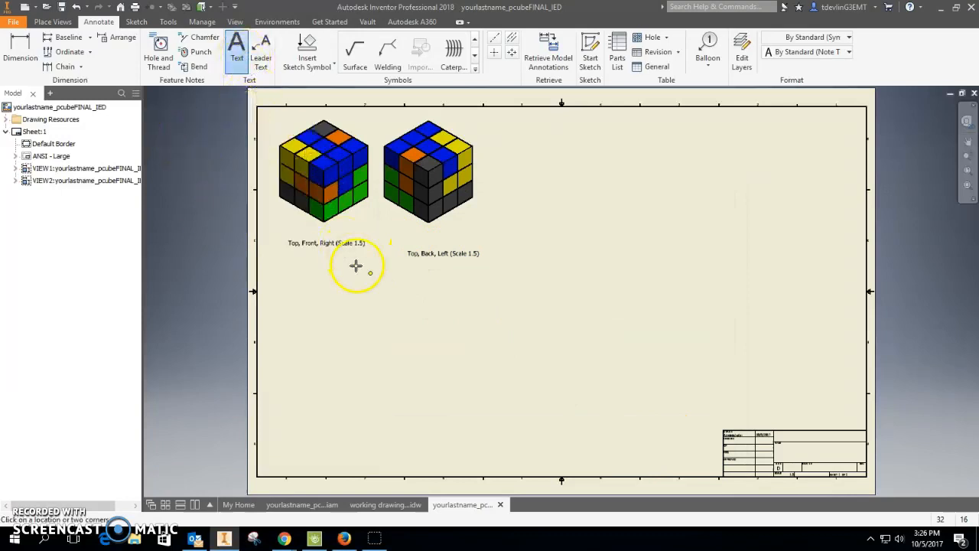
# Move the 'Top, Back, Left (Scale 1.5)' note up to line up with the first view's note.
pyautogui.press('Escape')
pyautogui.click(442, 253)
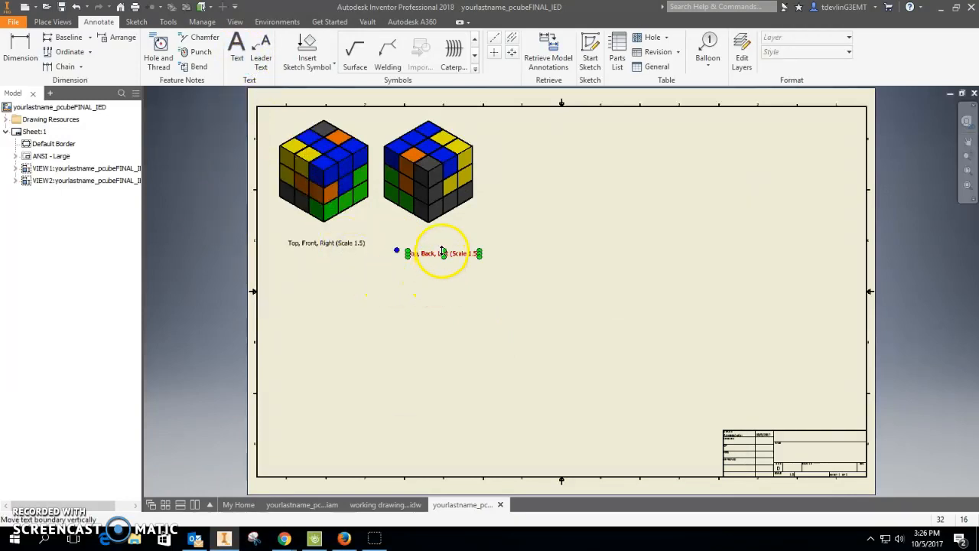
pyautogui.moveTo(435, 254)
pyautogui.mouseDown()
pyautogui.moveTo(431, 237)
pyautogui.moveTo(421, 245)
pyautogui.mouseUp()
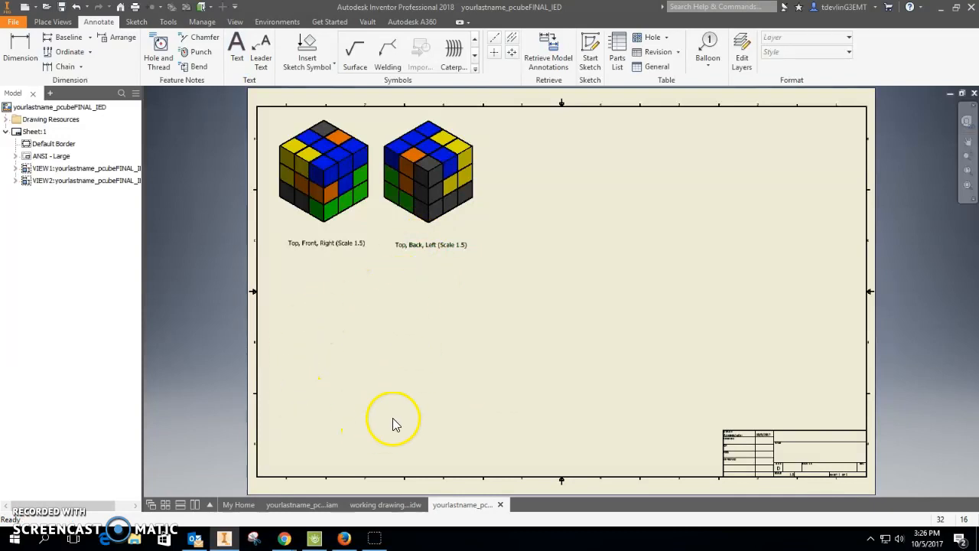
# Start a new base view and open the yourlastname_pcubeFINAL_IED presentation file as its source.
pyautogui.click(50, 21)
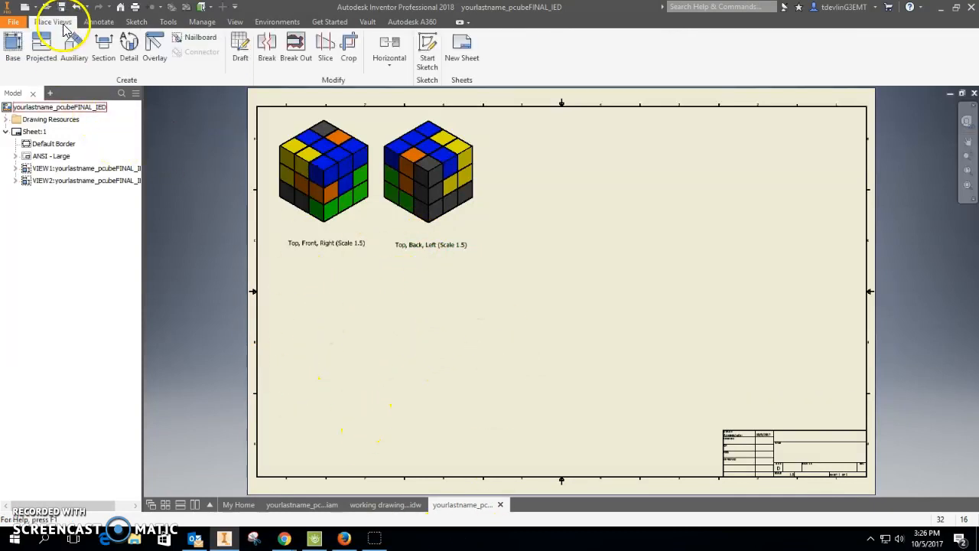
pyautogui.click(13, 48)
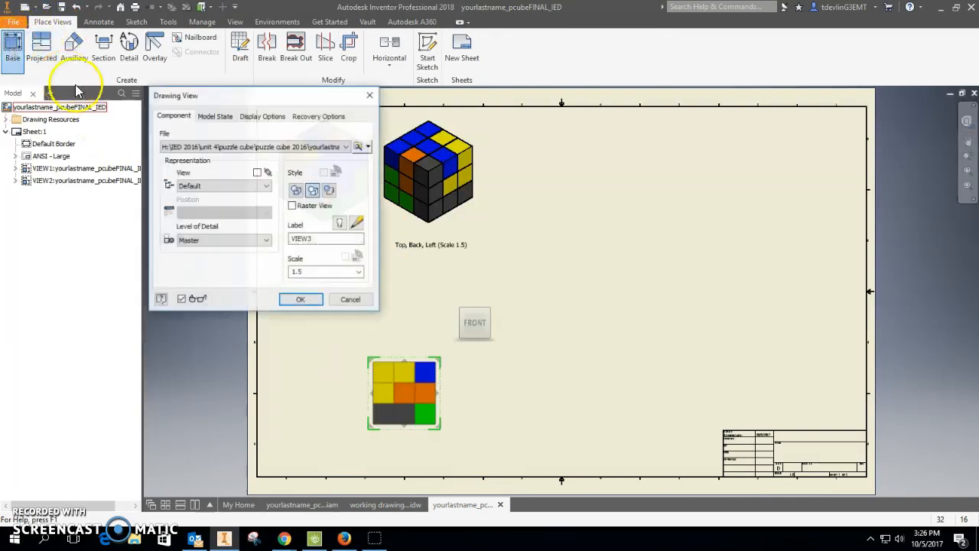
pyautogui.click(359, 146)
pyautogui.scroll(-5, 284, 295)
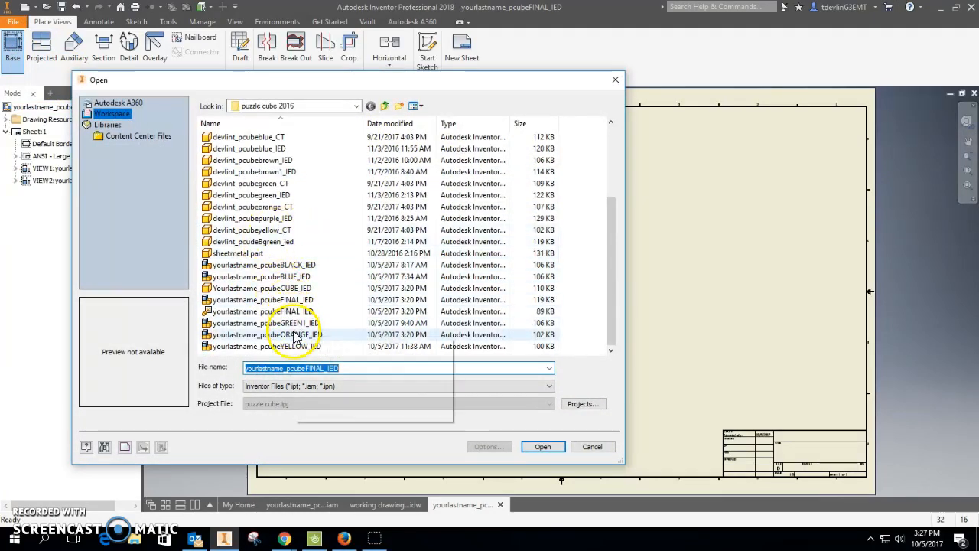
pyautogui.click(207, 314)
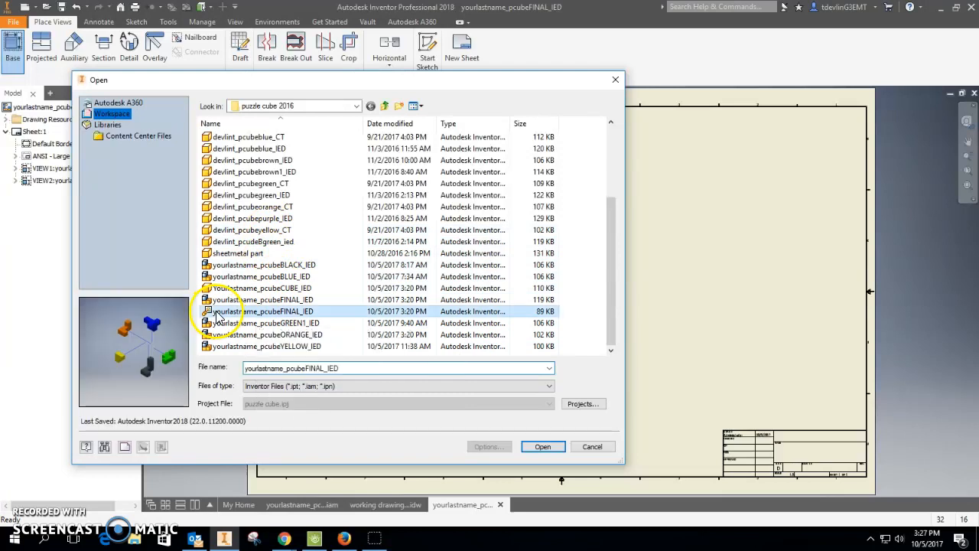
pyautogui.click(542, 446)
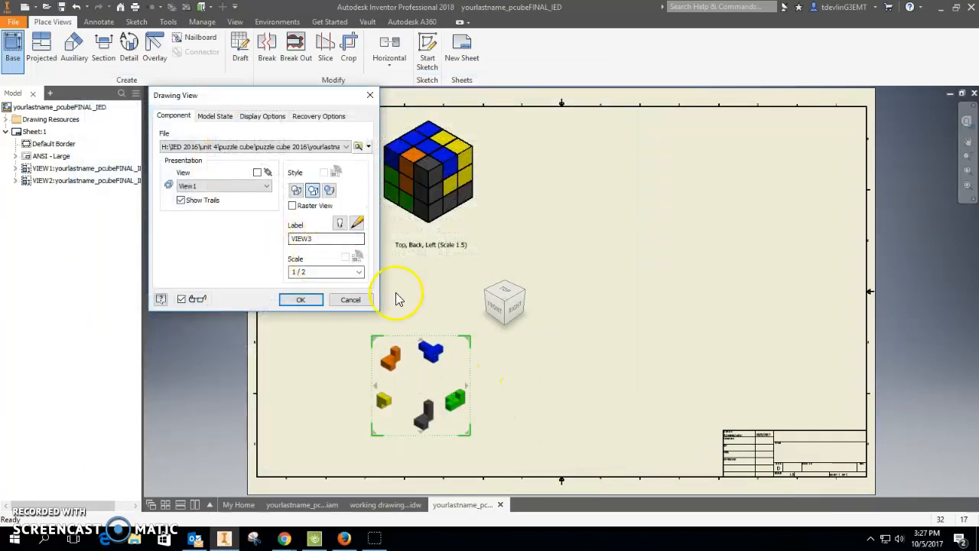
# Set the exploded view's scale to 1 and place it below the two isometric views.
pyautogui.click(327, 272)
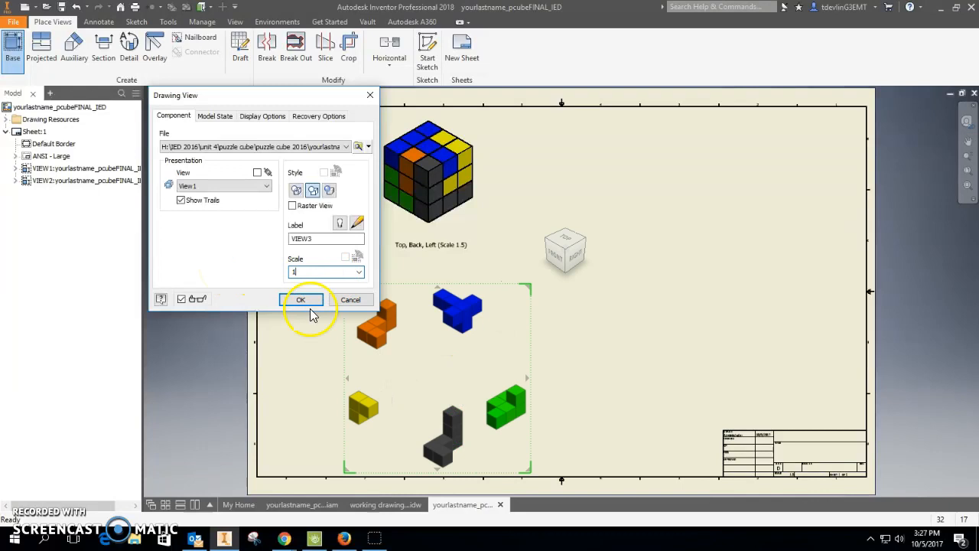
pyautogui.click(312, 239)
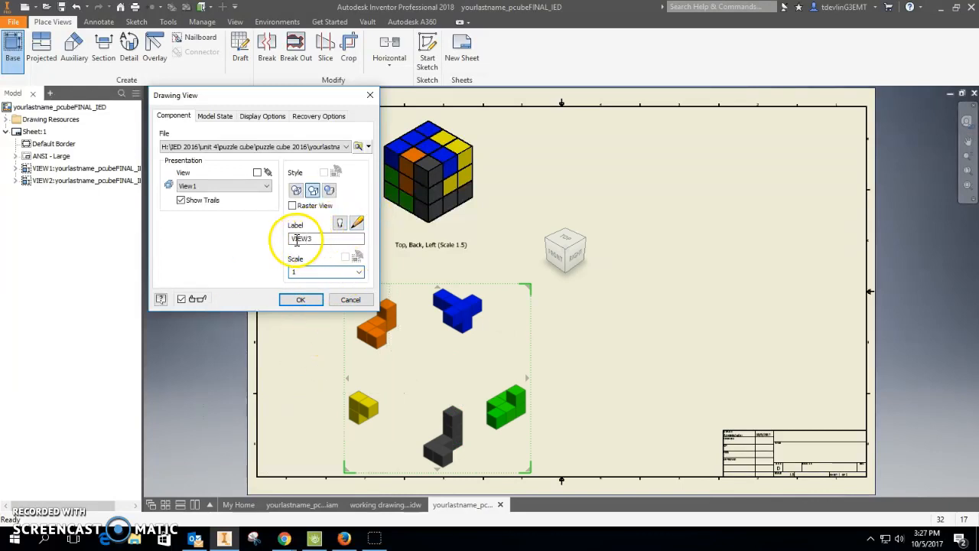
pyautogui.click(232, 189)
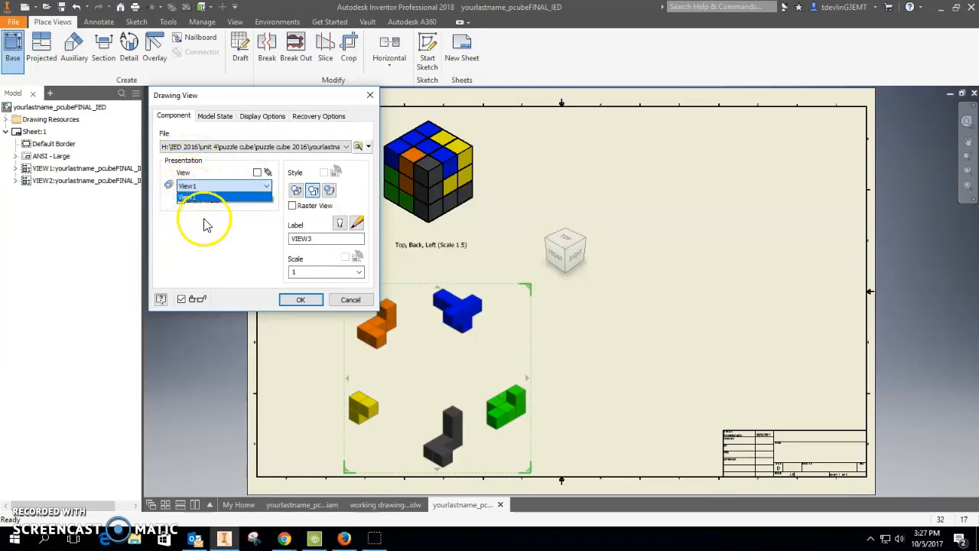
pyautogui.click(303, 302)
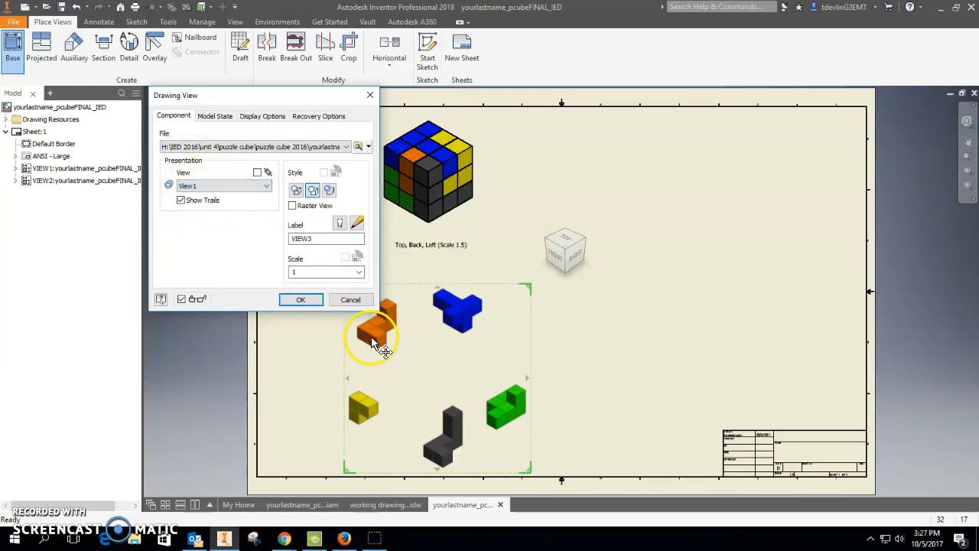
pyautogui.click(292, 298)
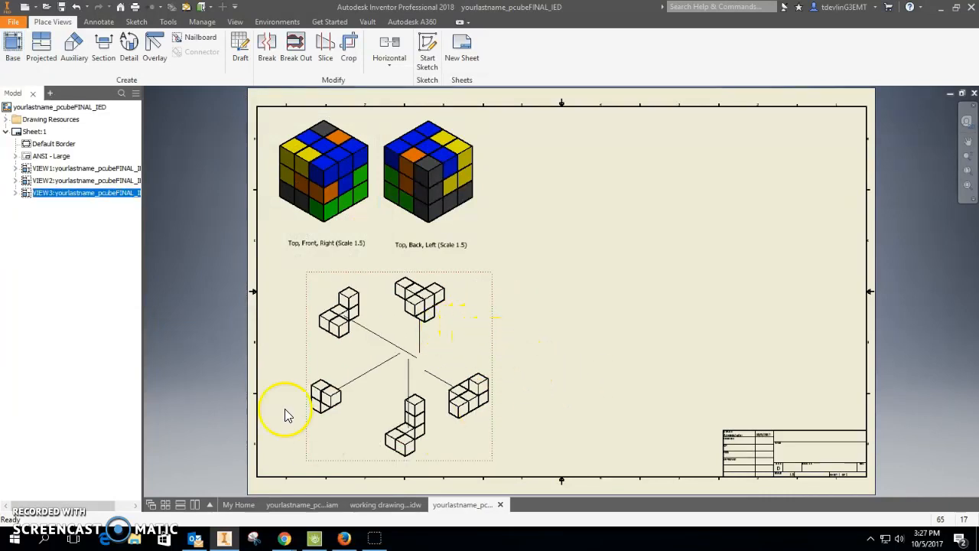
# Change the exploded view's display style to shaded.
pyautogui.doubleClick(498, 329)
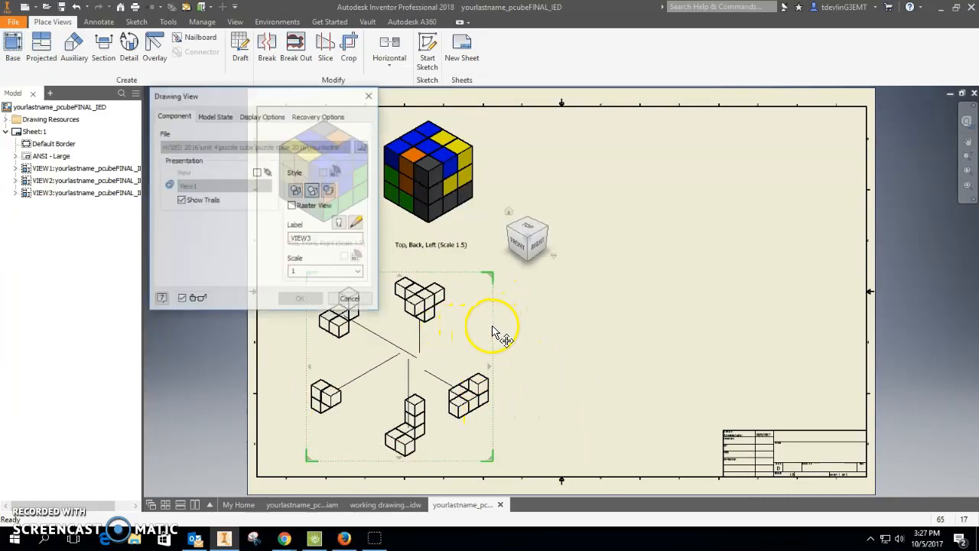
pyautogui.click(330, 191)
pyautogui.click(297, 303)
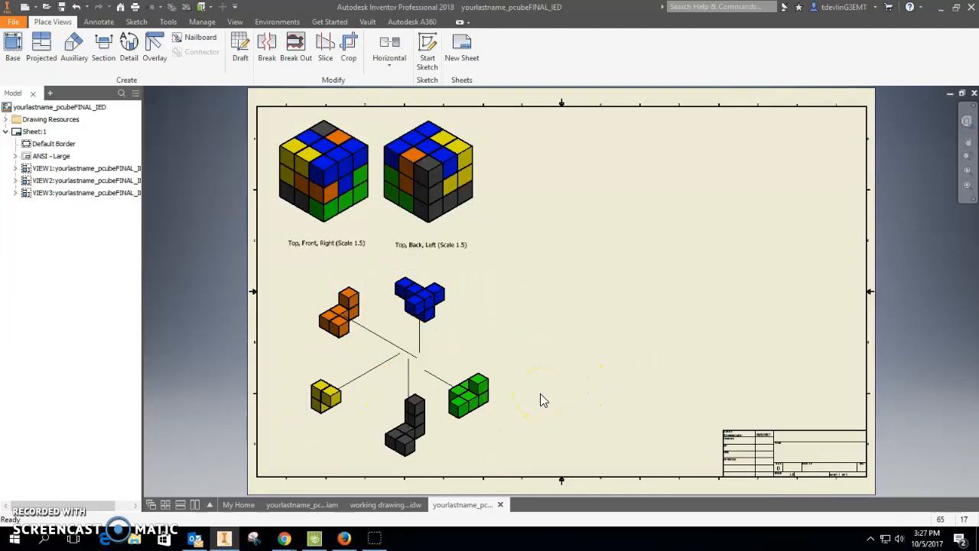
pyautogui.click(810, 291)
# Insert a parts list for the exploded view, enabling its BOM view, beside the green piece.
pyautogui.click(97, 22)
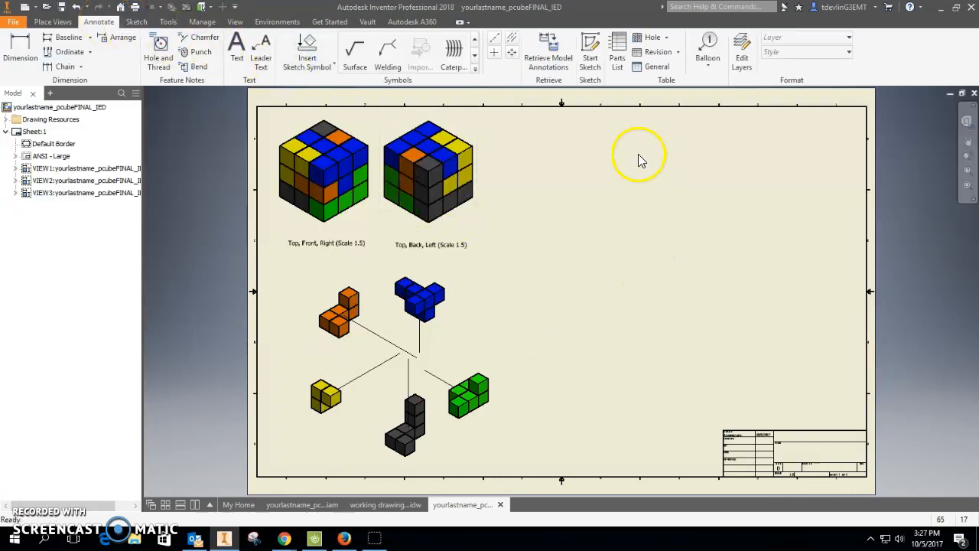
pyautogui.click(620, 67)
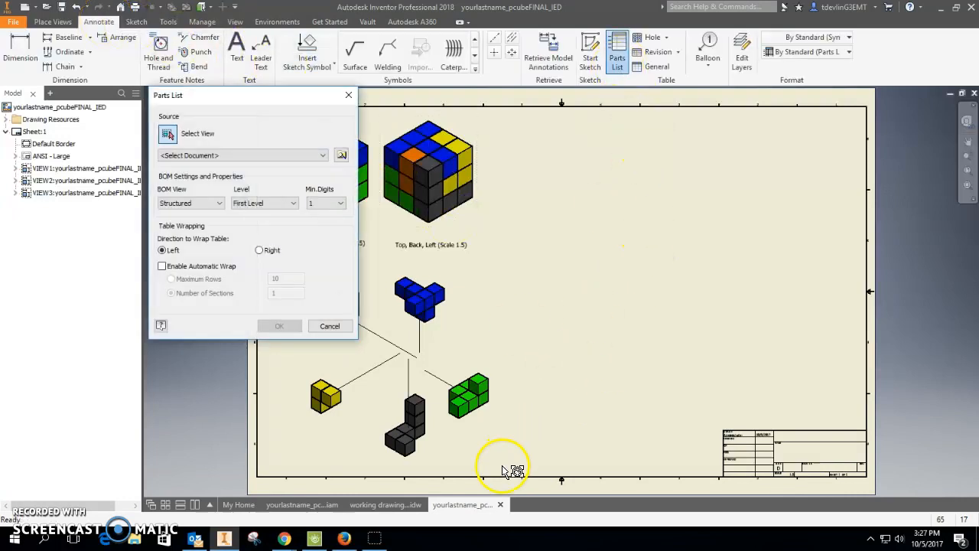
pyautogui.click(490, 338)
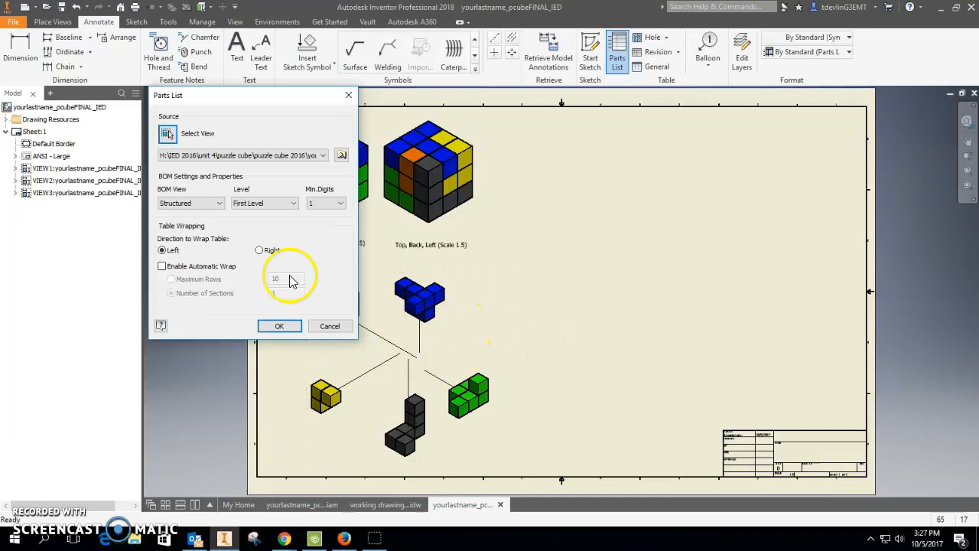
pyautogui.click(280, 325)
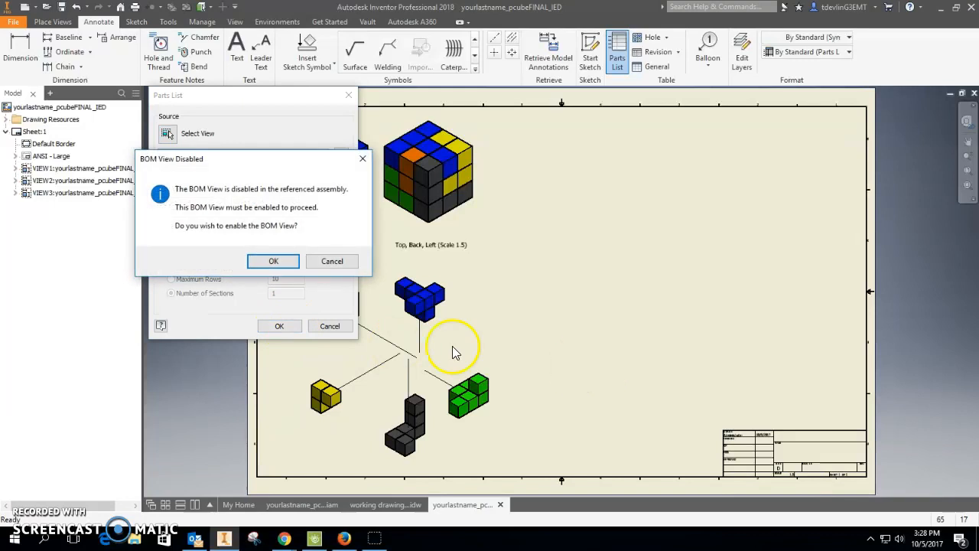
pyautogui.click(272, 261)
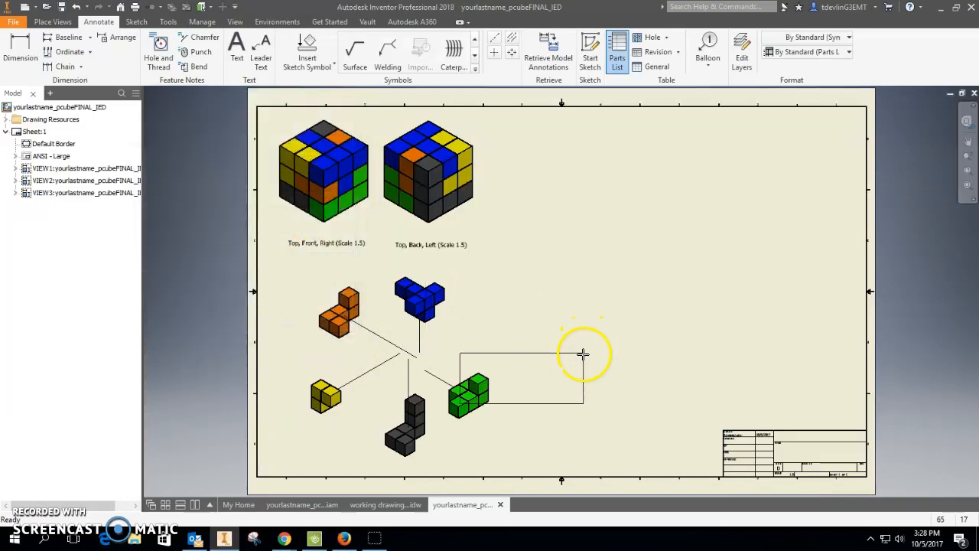
pyautogui.click(634, 404)
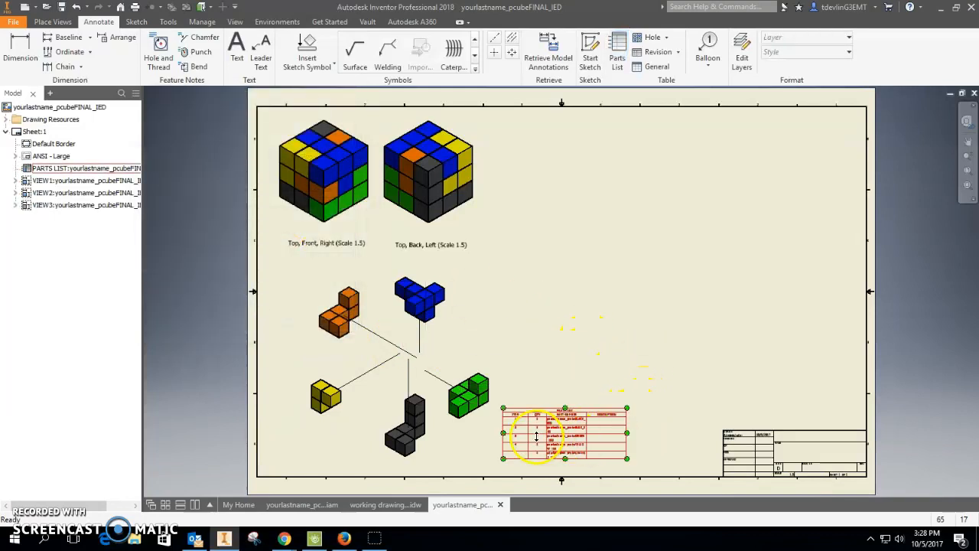
pyautogui.scroll(5, 538, 435)
pyautogui.moveTo(538, 435); pyautogui.dragTo(510, 284, button='middle')
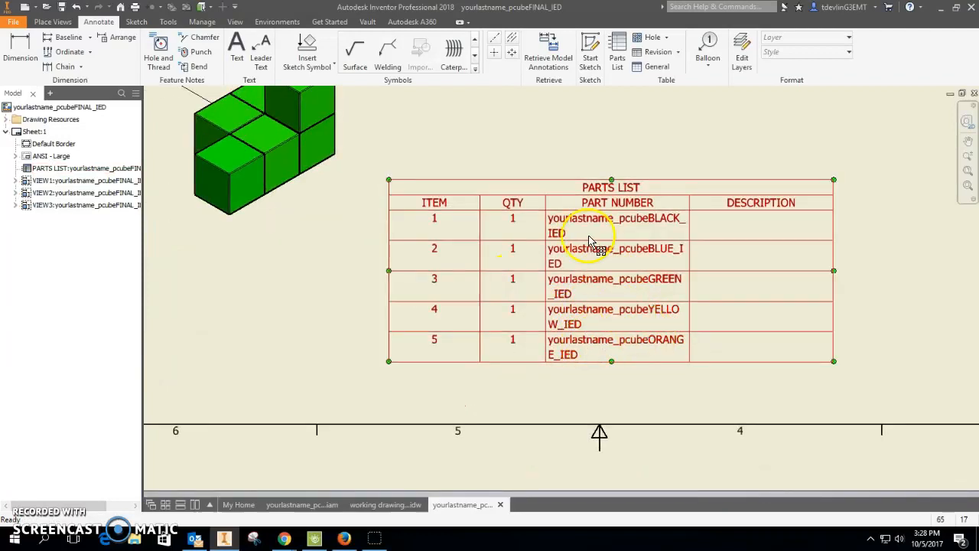
# Add item balloons with leaders to the green and blue pieces of the exploded view.
pyautogui.scroll(-4, 430, 302)
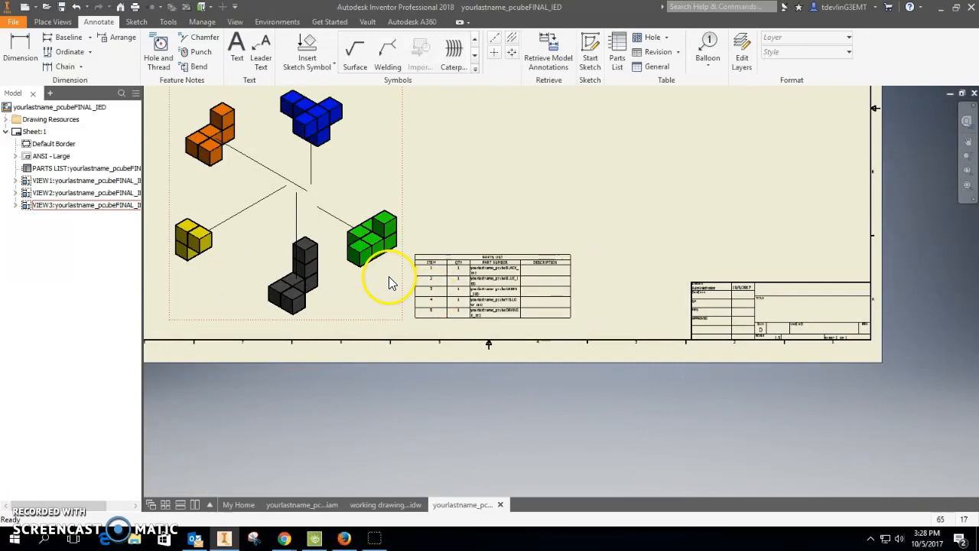
pyautogui.moveTo(538, 178); pyautogui.dragTo(603, 260, button='middle')
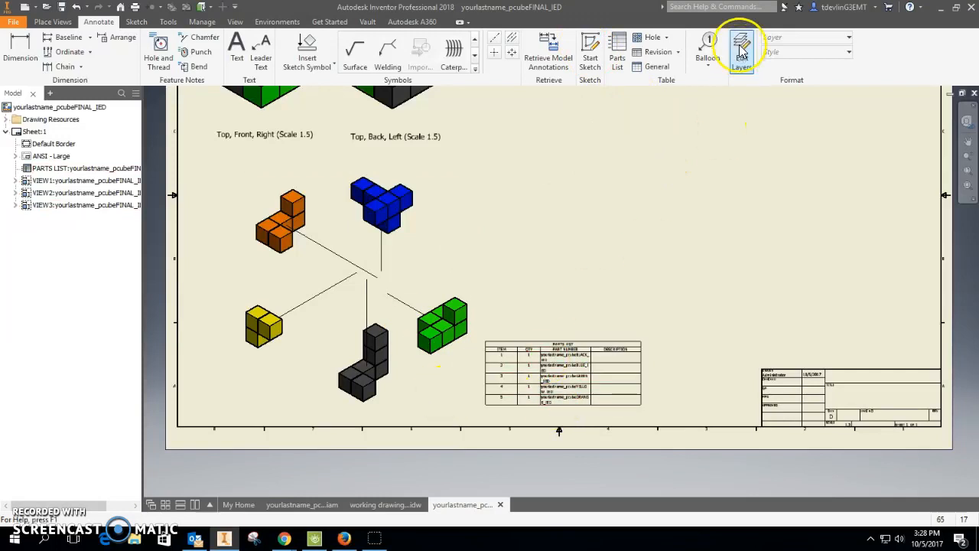
pyautogui.click(707, 47)
pyautogui.click(463, 305)
pyautogui.click(512, 273)
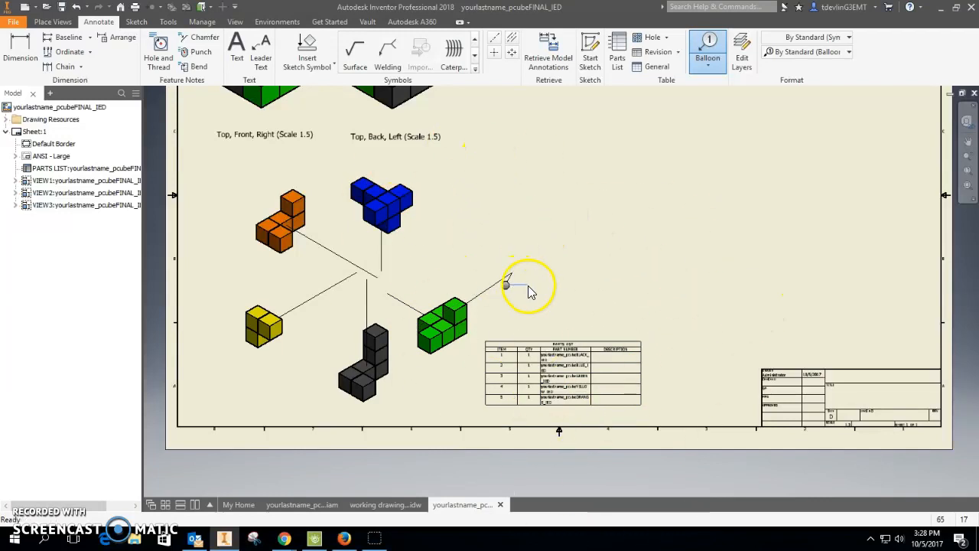
pyautogui.rightClick(515, 307)
pyautogui.click(567, 293)
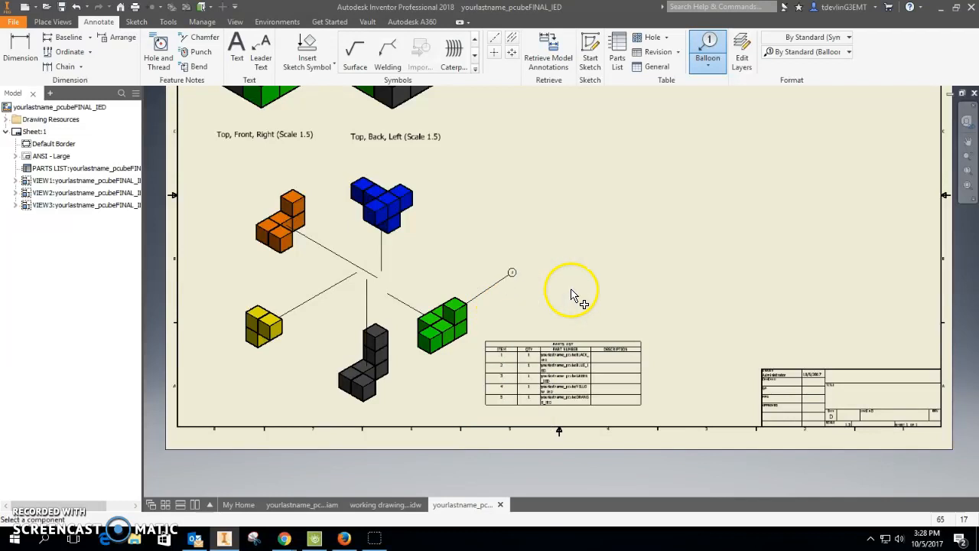
pyautogui.click(403, 213)
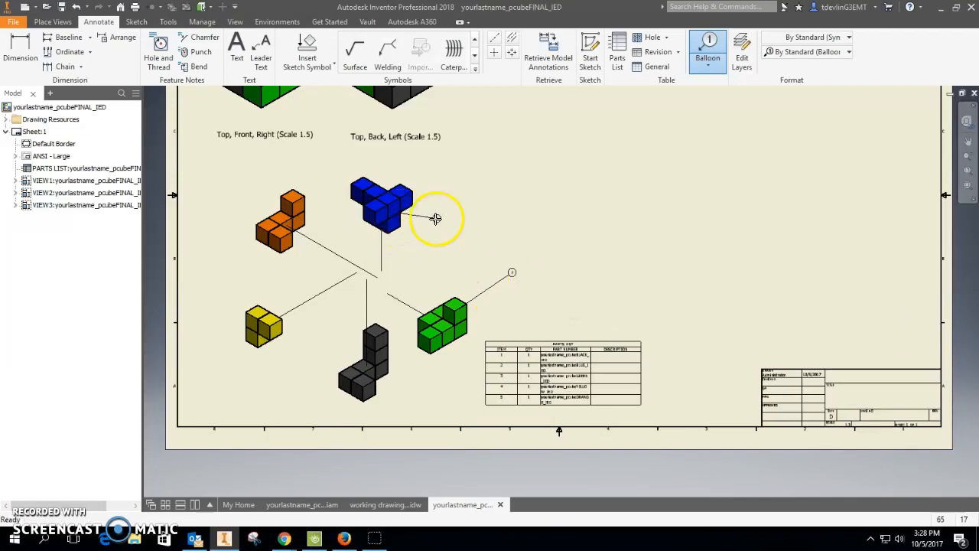
pyautogui.rightClick(478, 206)
pyautogui.click(509, 207)
# Add item balloons with leaders to the orange, yellow and black pieces of the exploded view.
pyautogui.click(284, 201)
pyautogui.rightClick(255, 179)
pyautogui.click(289, 176)
pyautogui.click(247, 320)
pyautogui.rightClick(255, 273)
pyautogui.click(289, 267)
pyautogui.click(363, 392)
pyautogui.click(296, 391)
pyautogui.rightClick(306, 368)
pyautogui.click(337, 366)
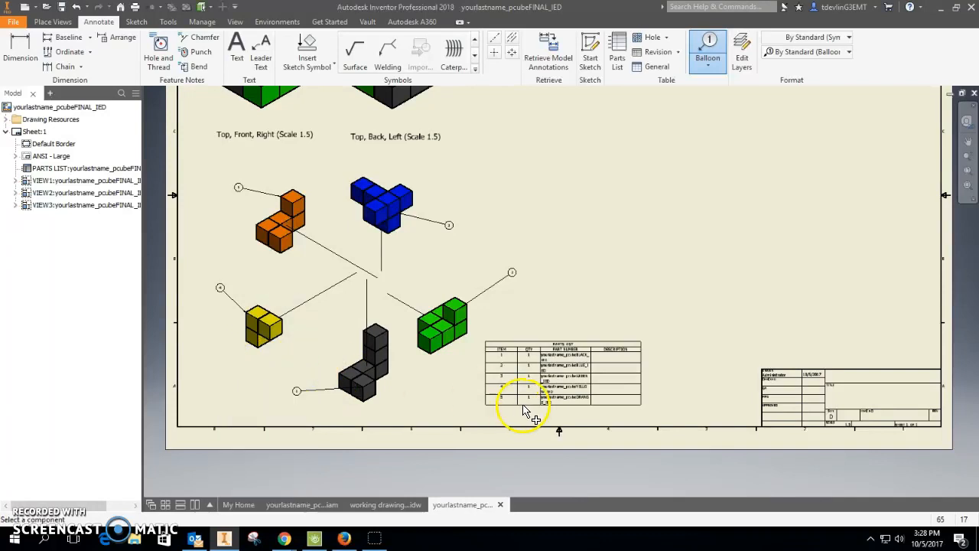
# Zoom in to inspect the balloon on the black piece and the parts list.
pyautogui.scroll(-5, 359, 379)
pyautogui.scroll(1, 294, 406)
pyautogui.moveTo(291, 405); pyautogui.dragTo(457, 303, button='middle')
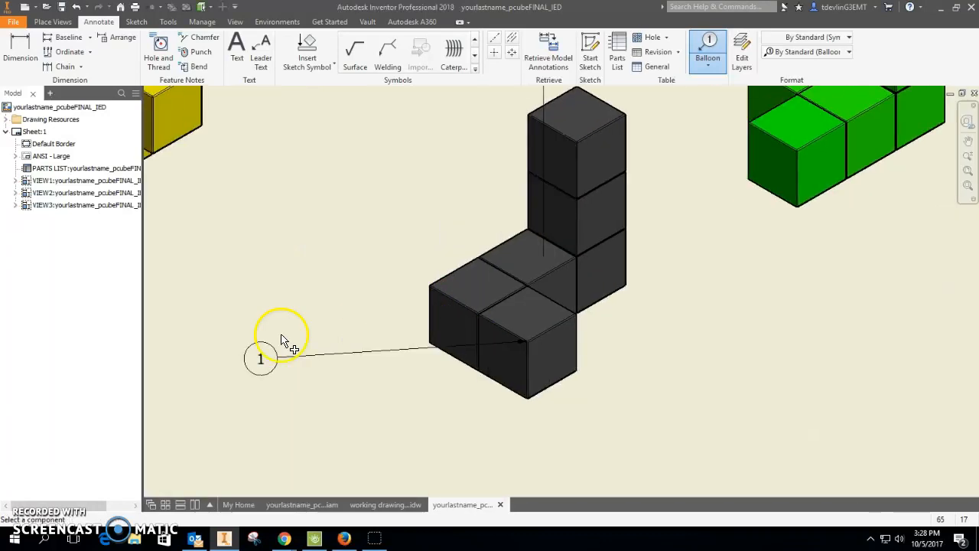
pyautogui.scroll(4, 637, 371)
pyautogui.moveTo(634, 372); pyautogui.dragTo(346, 339, button='middle')
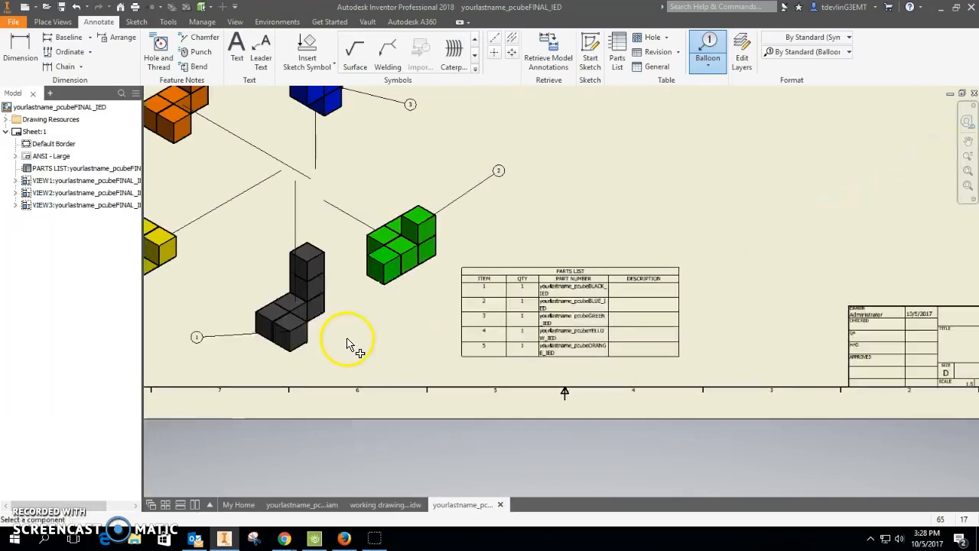
# Review the whole drawing sheet with its isometric views, exploded view, balloons and parts list.
pyautogui.scroll(-8, 564, 311)
pyautogui.scroll(8, 508, 366)
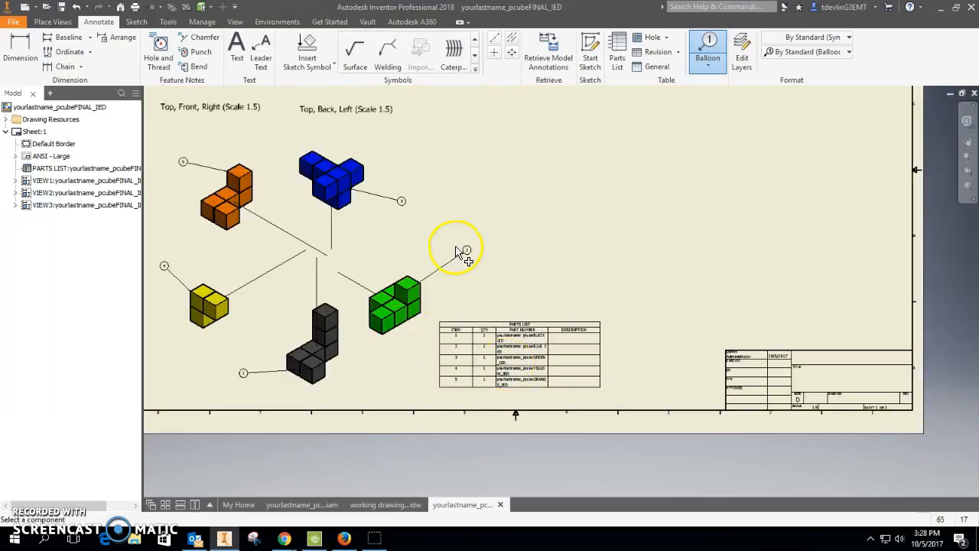
pyautogui.scroll(-6, 463, 253)
pyautogui.scroll(8, 512, 295)
pyautogui.moveTo(525, 337); pyautogui.dragTo(478, 284, button='middle')
pyautogui.scroll(-6, 478, 284)
pyautogui.scroll(5, 498, 324)
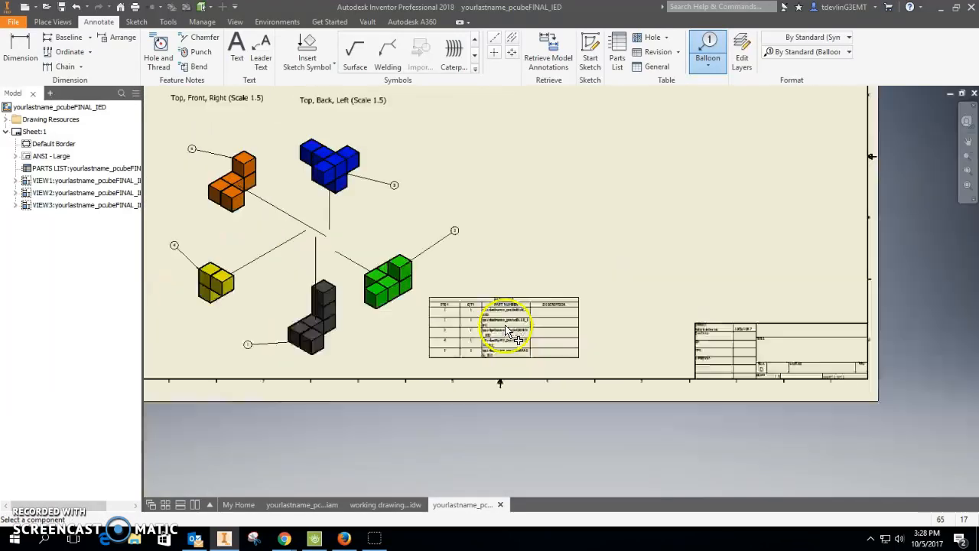
pyautogui.moveTo(380, 363); pyautogui.dragTo(498, 477, button='middle')
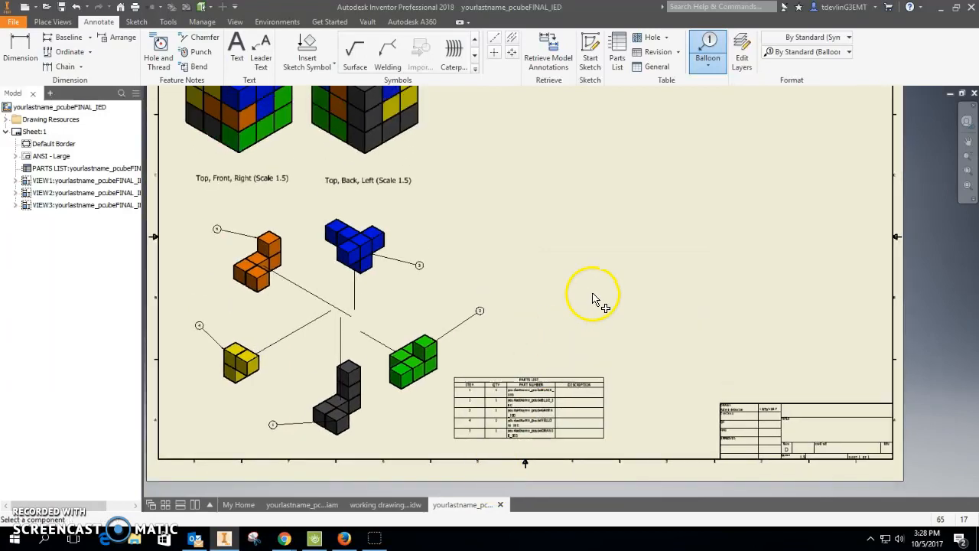
pyautogui.scroll(4, 509, 328)
pyautogui.scroll(-4, 520, 321)
pyautogui.scroll(3, 527, 321)
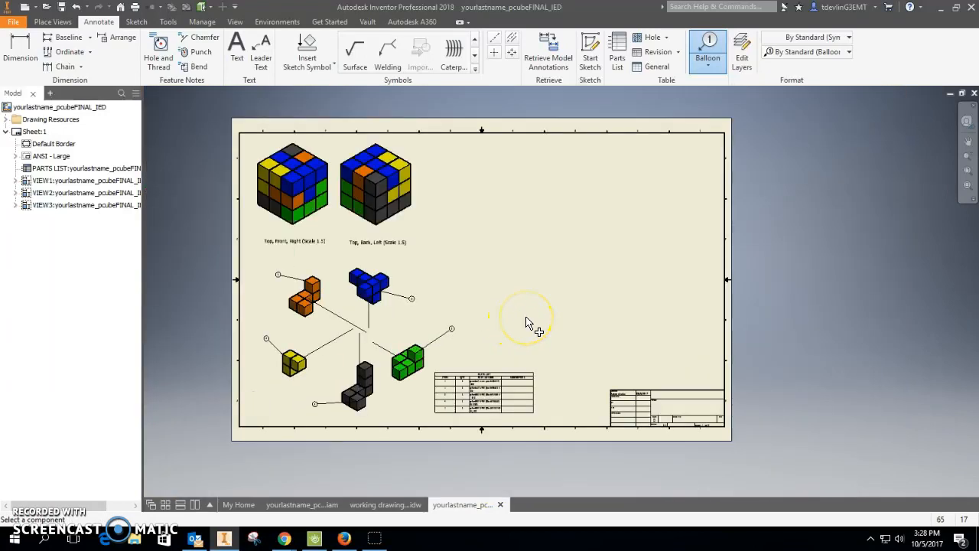
# Start a base view from the part file yourlastname_pcubeORANGE_IED.
pyautogui.click(33, 55)
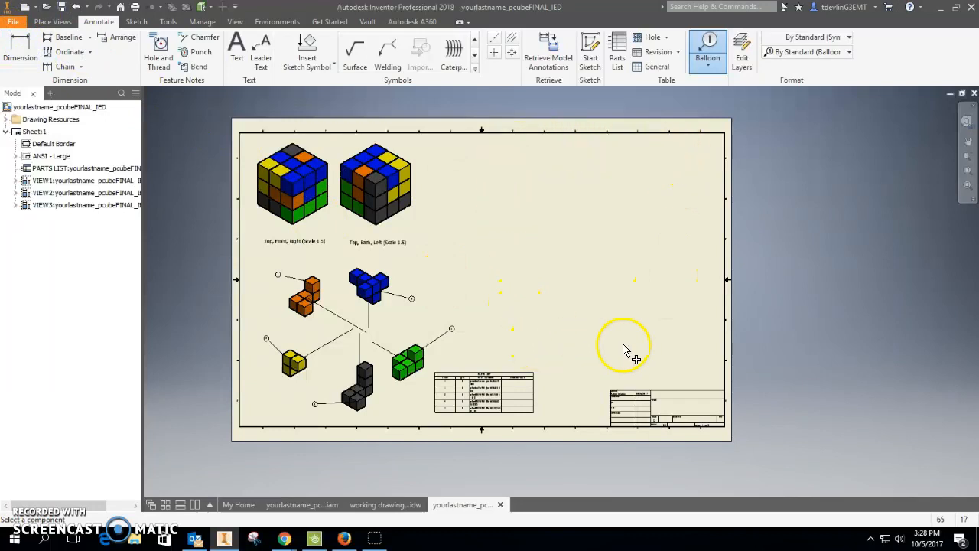
pyautogui.click(55, 23)
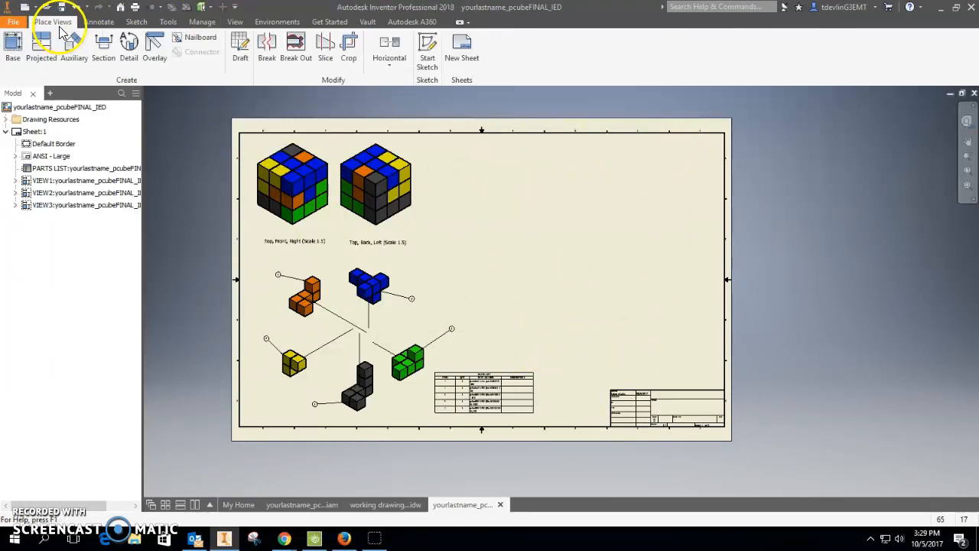
pyautogui.click(13, 48)
pyautogui.click(358, 146)
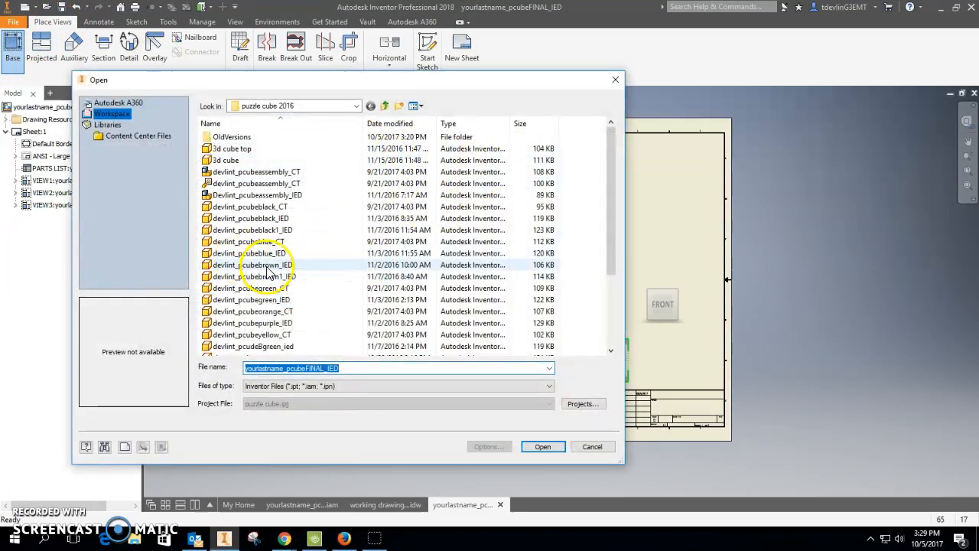
pyautogui.scroll(-3, 283, 306)
pyautogui.click(291, 334)
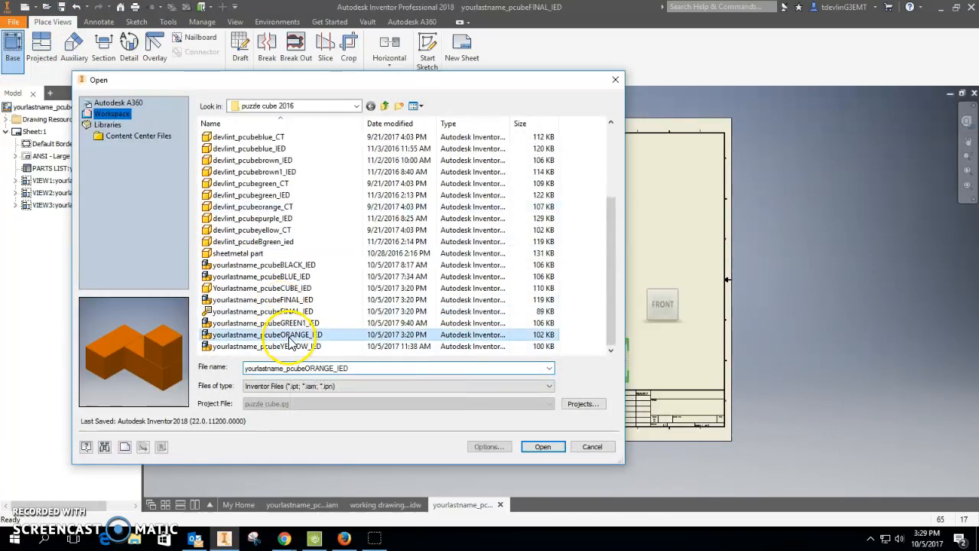
pyautogui.click(542, 447)
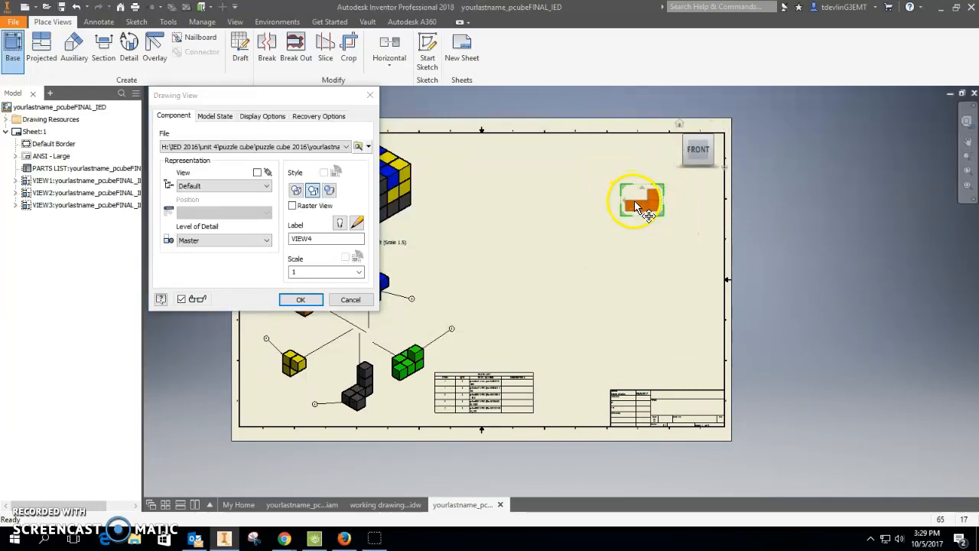
# Reorient the orange piece's base view with the view cube and set its scale to .75.
pyautogui.click(710, 154)
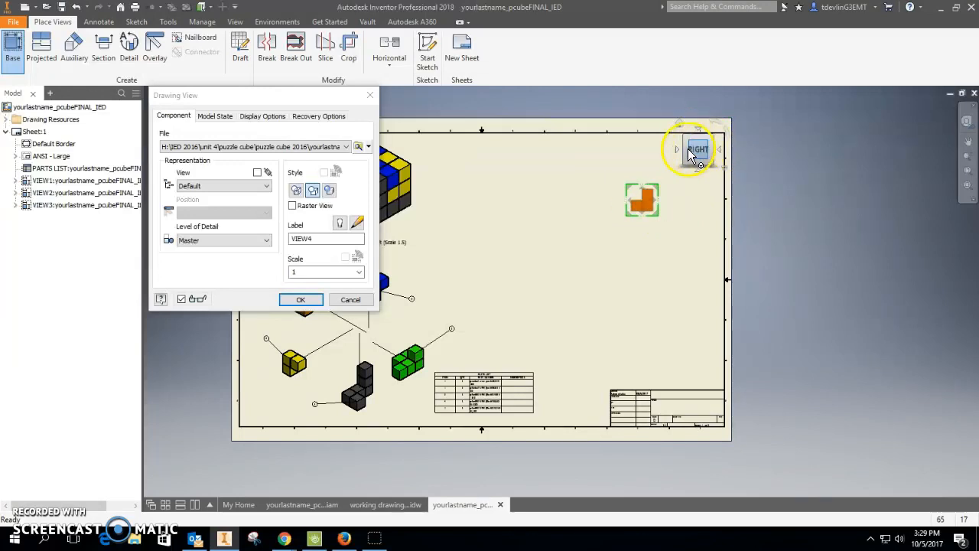
pyautogui.click(687, 149)
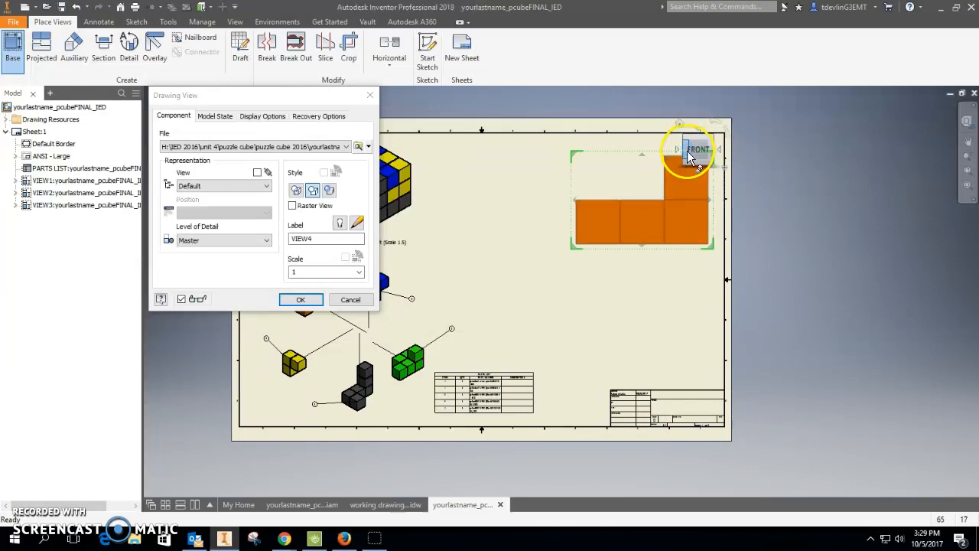
pyautogui.doubleClick(323, 271)
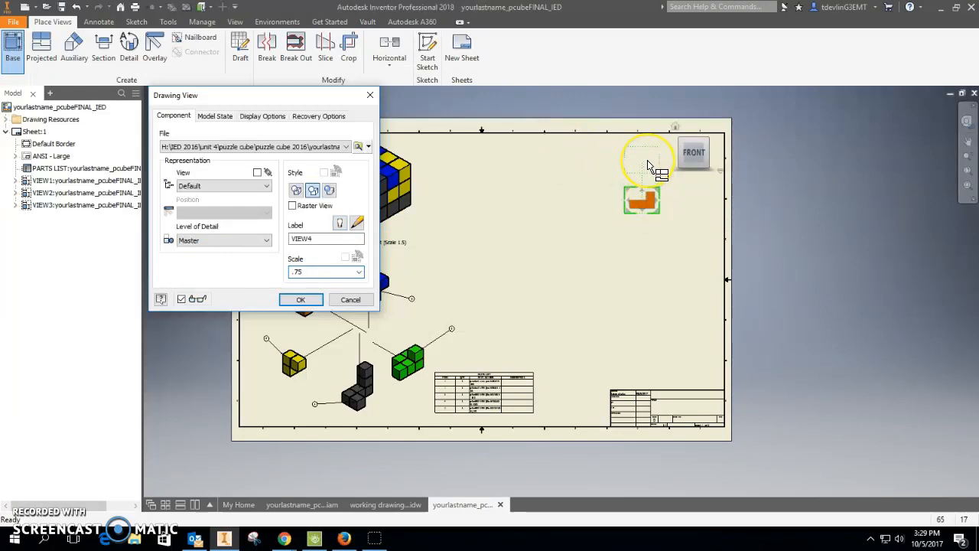
# Project top, side and isometric views from the orange base view and arrange them in the sheet's upper-right corner.
pyautogui.click(647, 161)
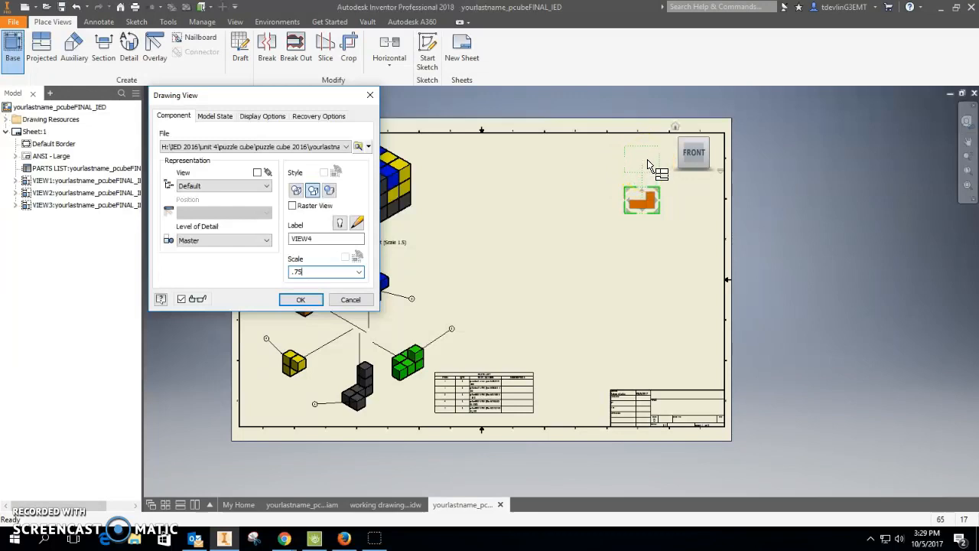
pyautogui.click(647, 161)
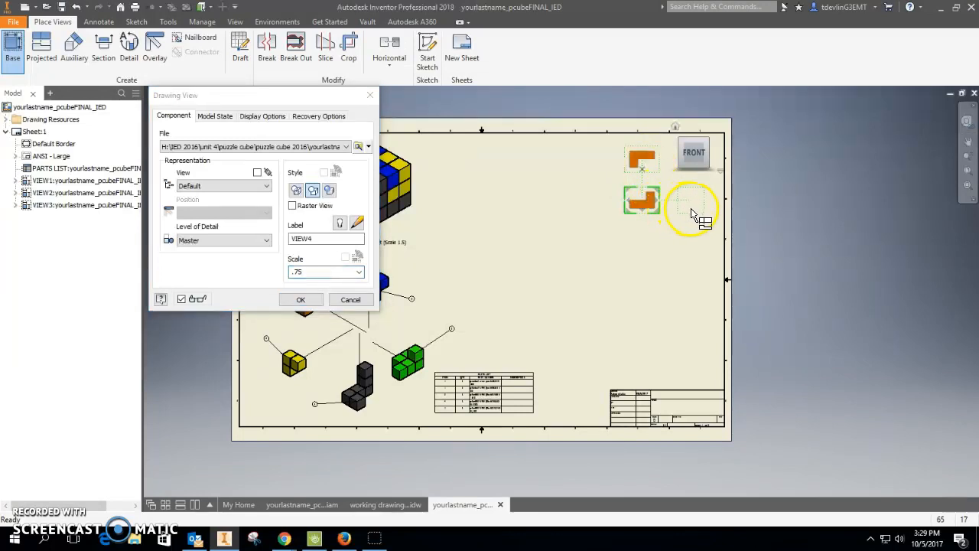
pyautogui.click(691, 208)
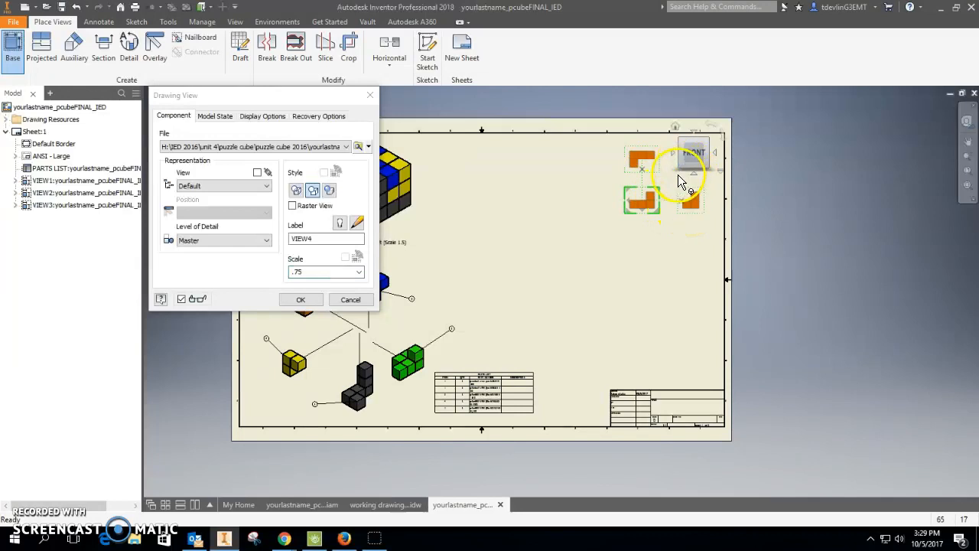
pyautogui.moveTo(668, 178)
pyautogui.mouseDown(button='middle')
pyautogui.moveTo(564, 273)
pyautogui.moveTo(584, 228)
pyautogui.mouseUp(button='middle')
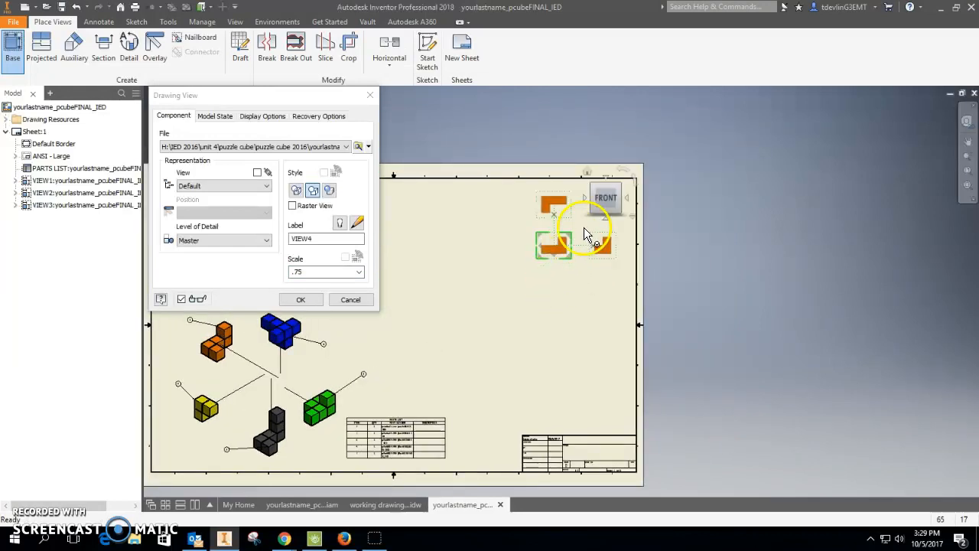
pyautogui.click(641, 194)
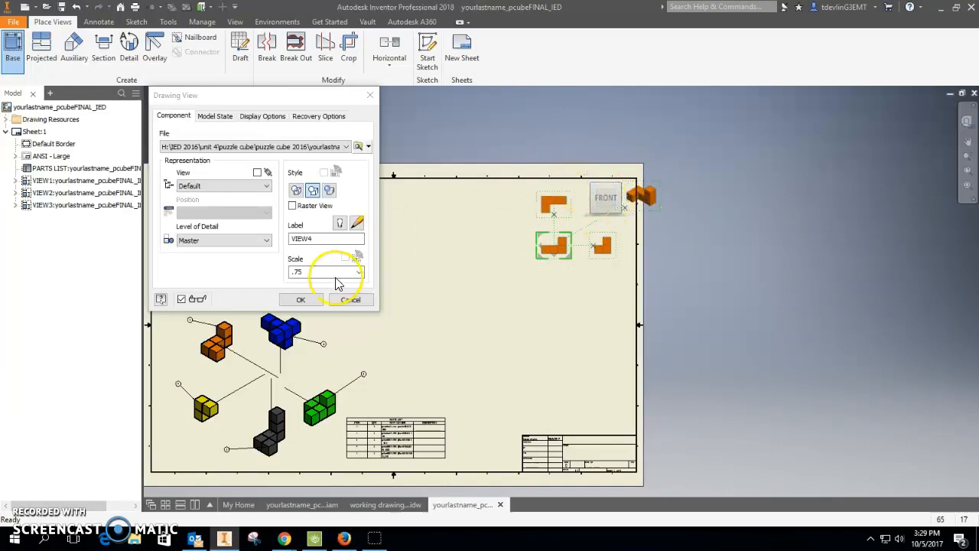
pyautogui.click(300, 300)
pyautogui.moveTo(664, 208)
pyautogui.mouseDown()
pyautogui.moveTo(622, 213)
pyautogui.moveTo(625, 222)
pyautogui.mouseUp()
pyautogui.moveTo(617, 341); pyautogui.dragTo(728, 291, button='middle')
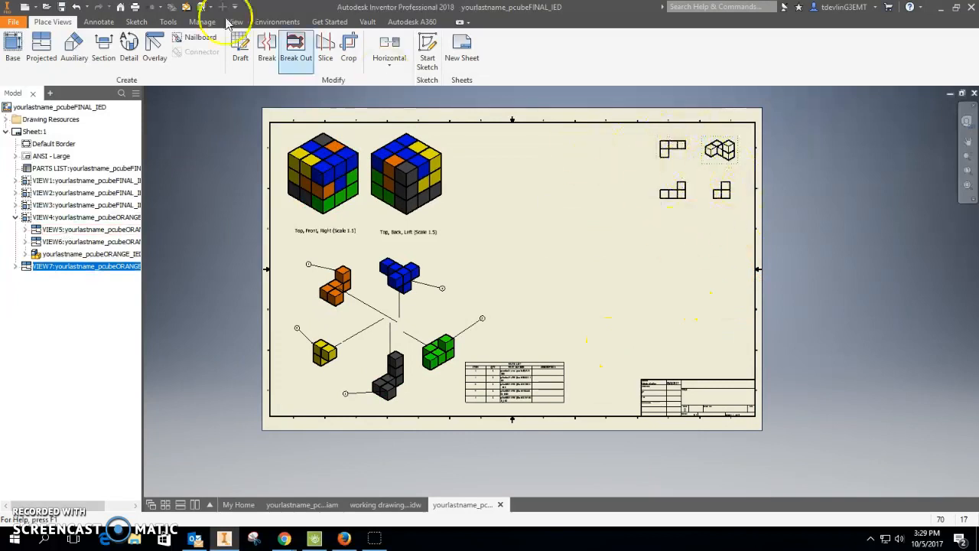
# Add the note "orange piece" above the orange views with a text height of 0.240 in.
pyautogui.click(99, 21)
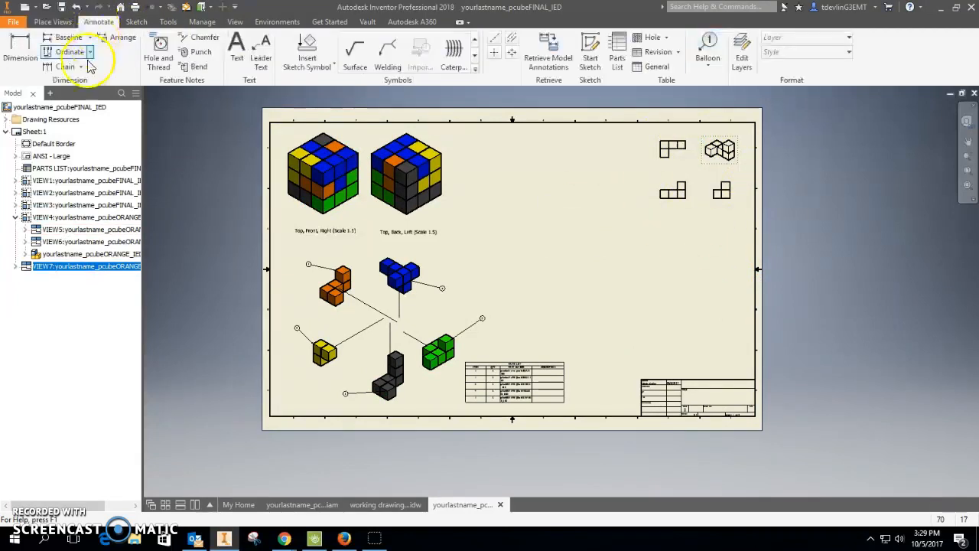
pyautogui.click(237, 45)
pyautogui.click(675, 130)
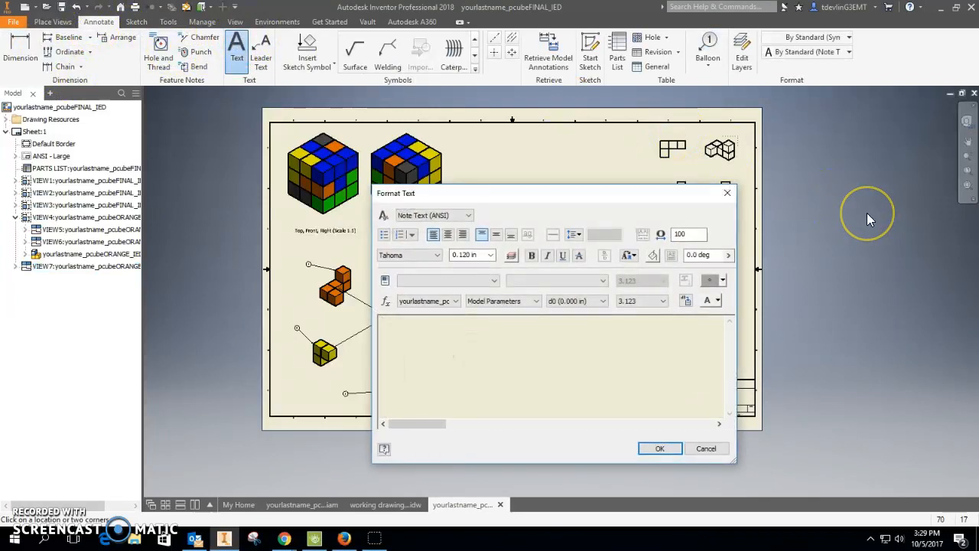
pyautogui.write('oragne')
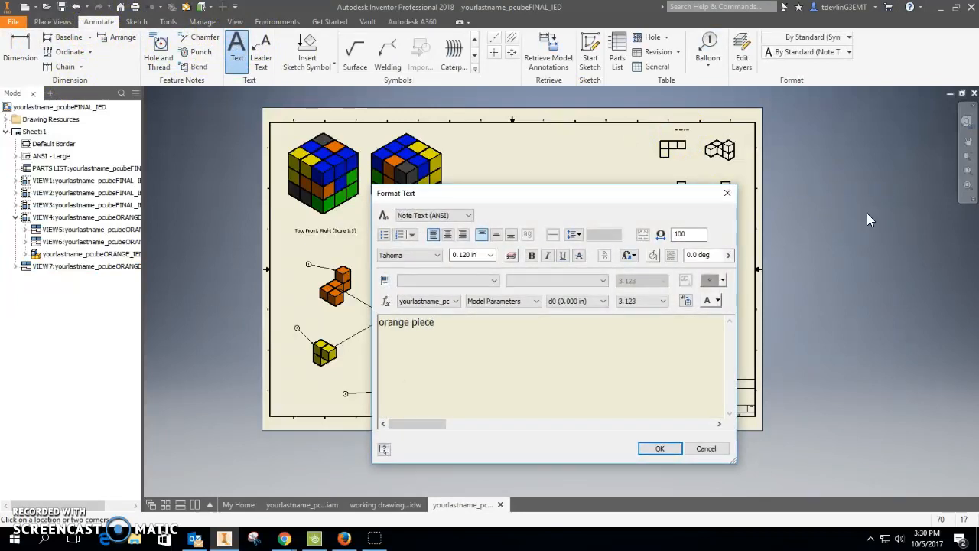
pyautogui.moveTo(463, 322); pyautogui.dragTo(380, 321)
pyautogui.click(489, 255)
pyautogui.click(468, 280)
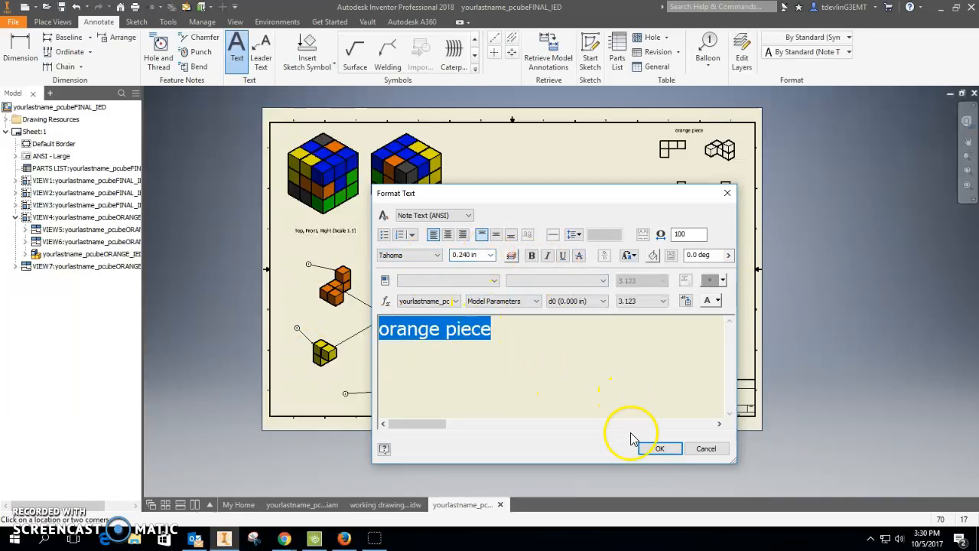
pyautogui.click(658, 449)
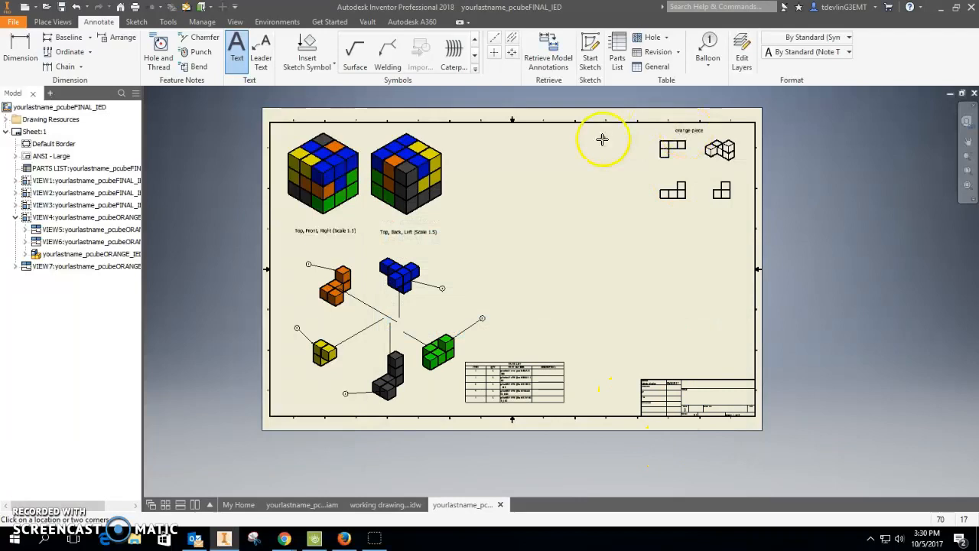
pyautogui.press('Escape')
# Change the orange isometric view's display style to shaded.
pyautogui.click(690, 132)
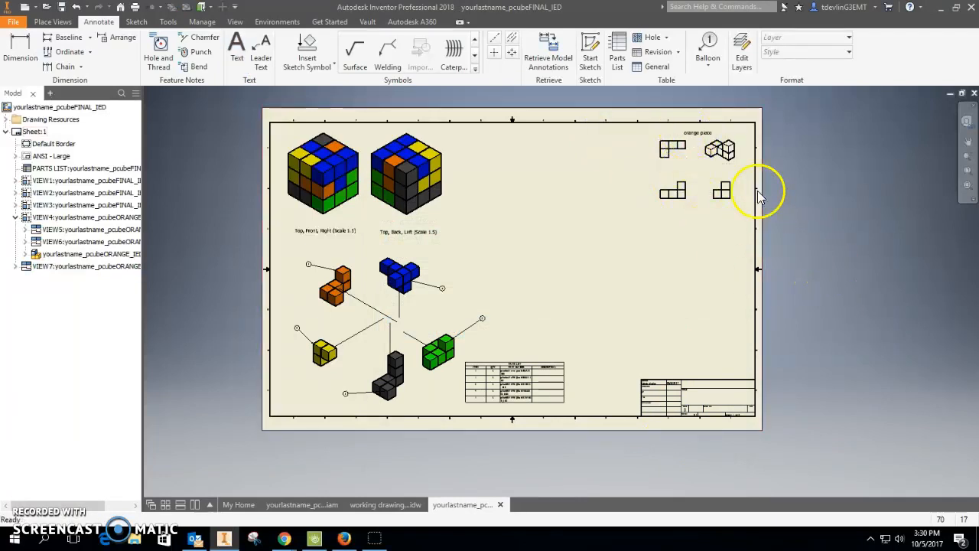
pyautogui.doubleClick(737, 153)
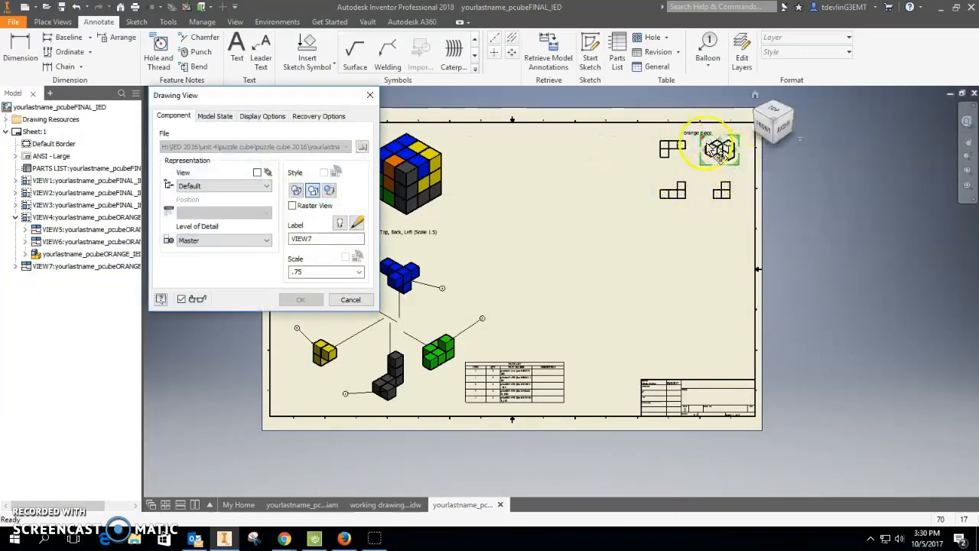
pyautogui.click(334, 193)
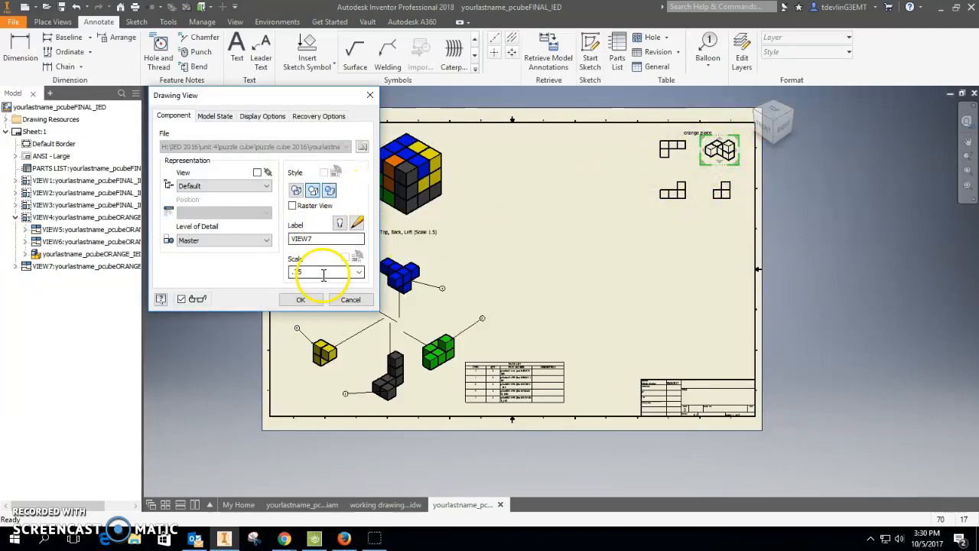
pyautogui.click(301, 299)
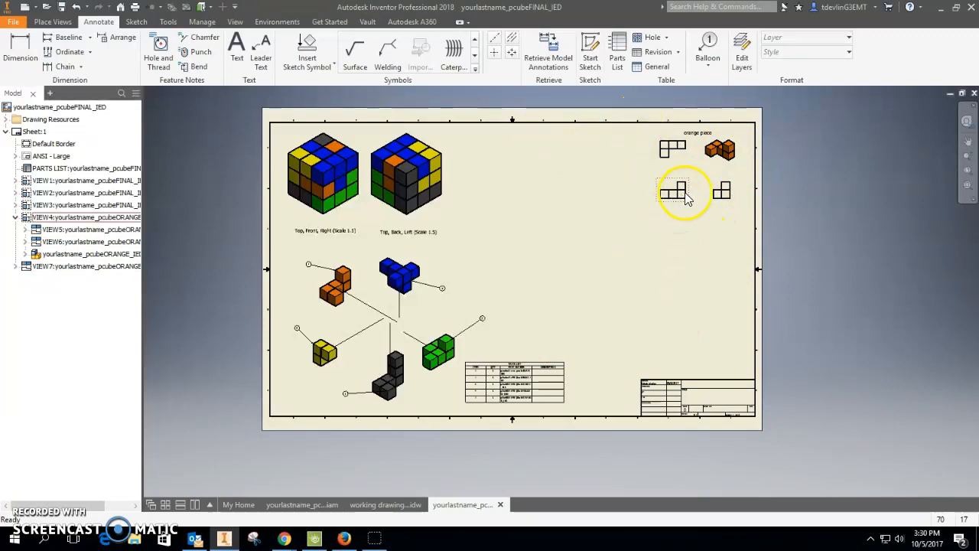
# Nudge the orange base view into place and set its display style to hidden line.
pyautogui.moveTo(692, 195)
pyautogui.mouseDown()
pyautogui.moveTo(687, 205)
pyautogui.moveTo(693, 196)
pyautogui.mouseUp()
pyautogui.click(694, 274)
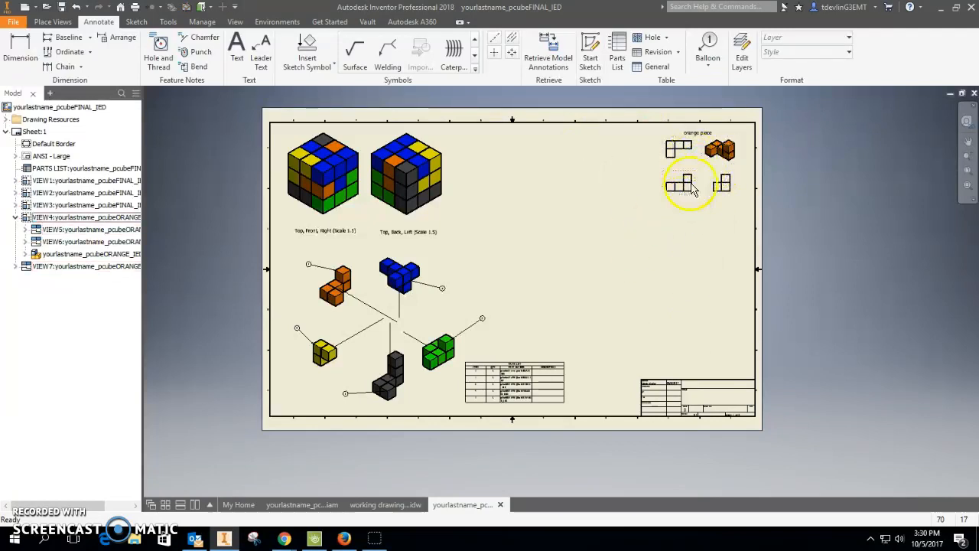
pyautogui.scroll(4, 710, 194)
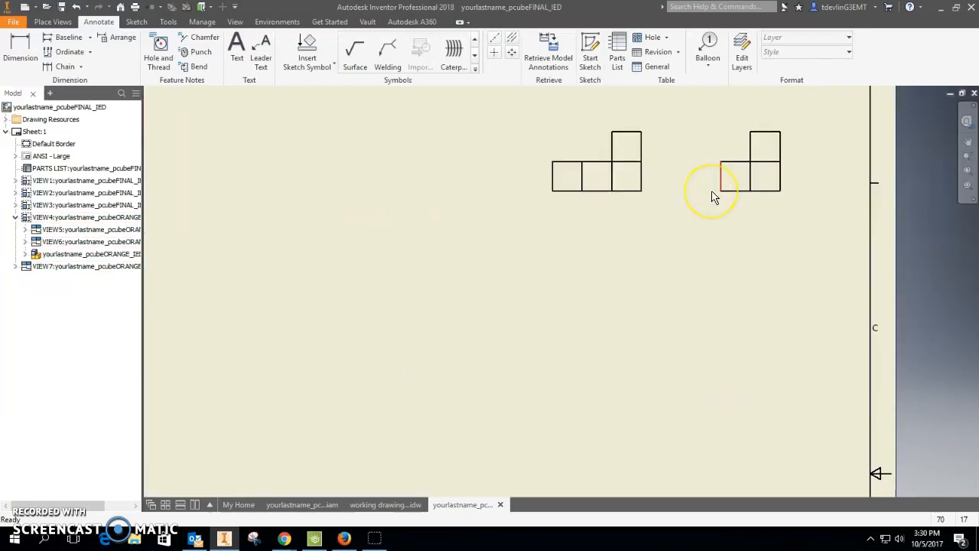
pyautogui.moveTo(713, 198); pyautogui.dragTo(705, 285, button='middle')
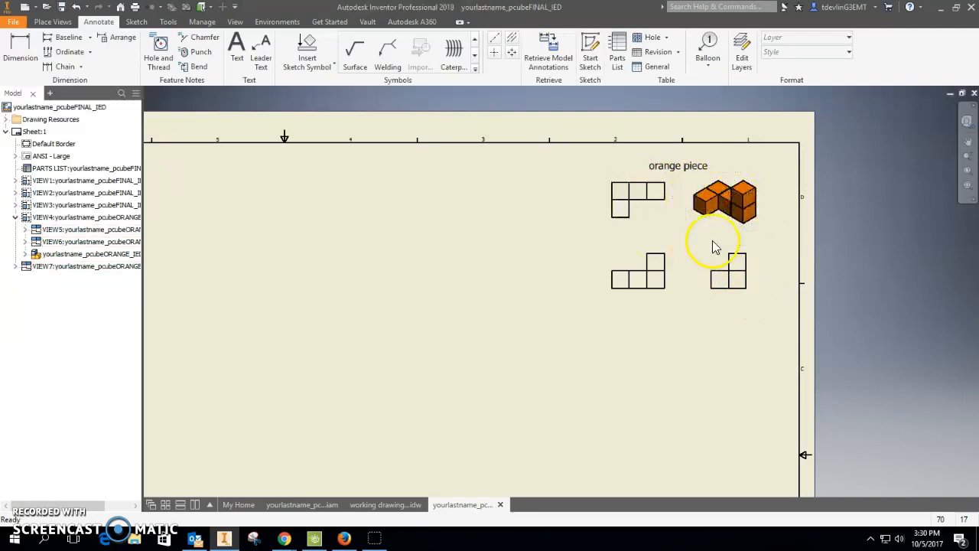
pyautogui.doubleClick(677, 274)
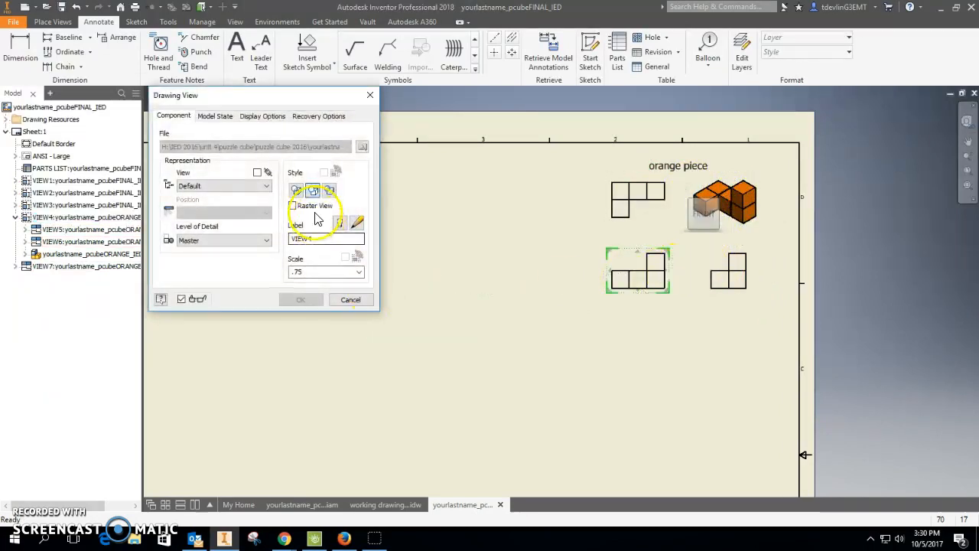
pyautogui.click(297, 191)
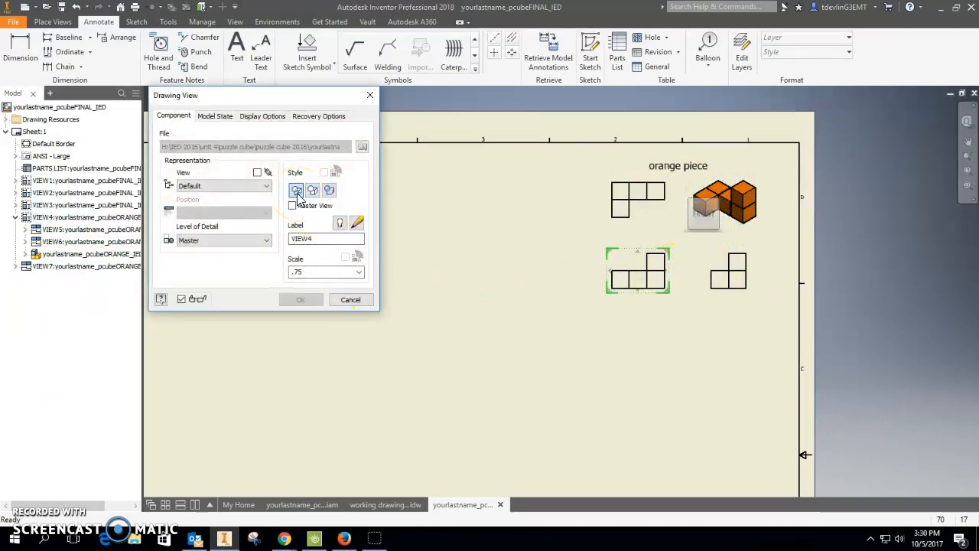
pyautogui.click(295, 299)
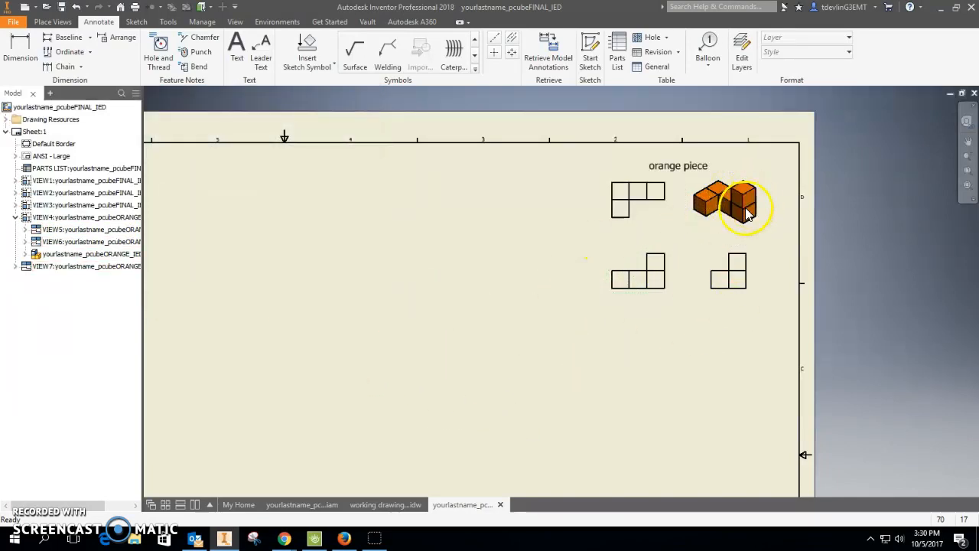
# Add the title "Puzzle Cube" in the title block with a text height of 0.240 in.
pyautogui.press('Home')
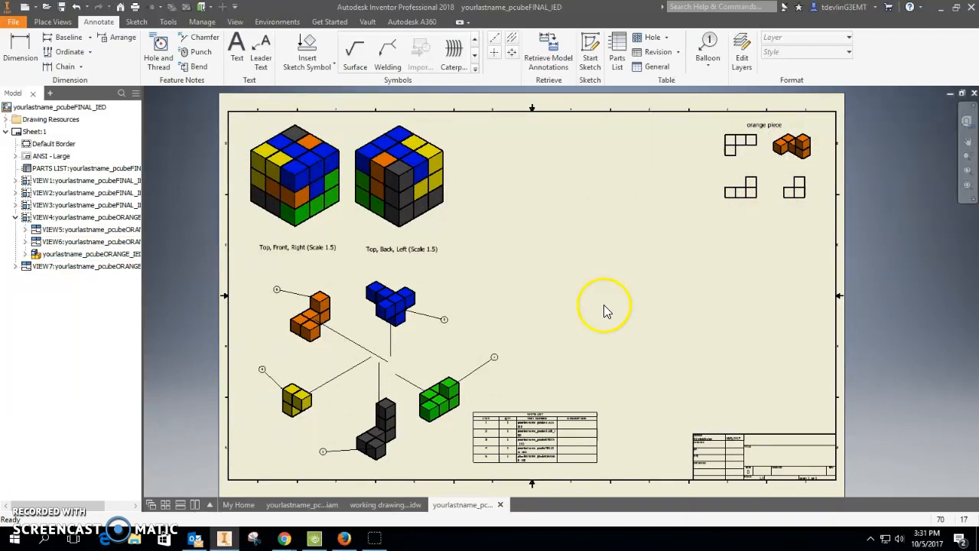
pyautogui.click(236, 53)
pyautogui.click(769, 457)
pyautogui.click(490, 255)
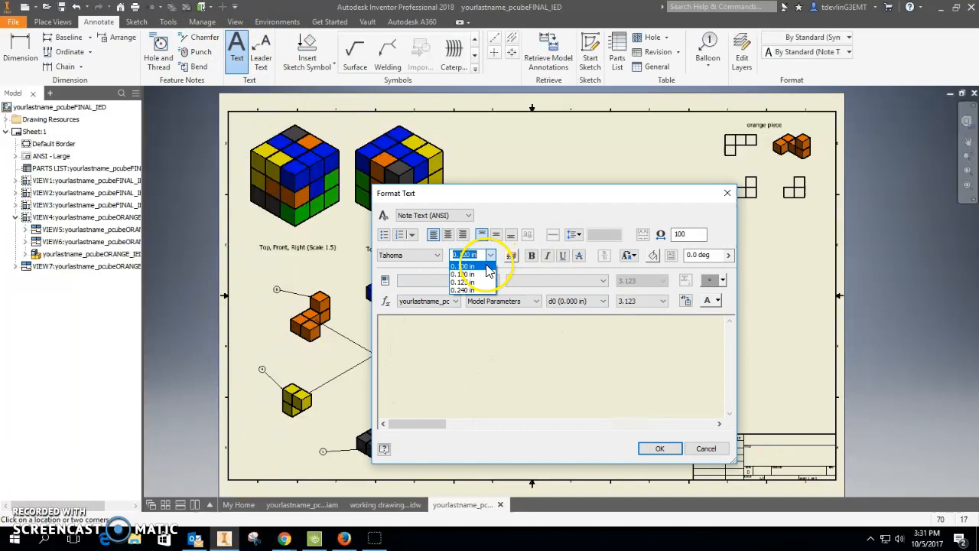
pyautogui.click(396, 350)
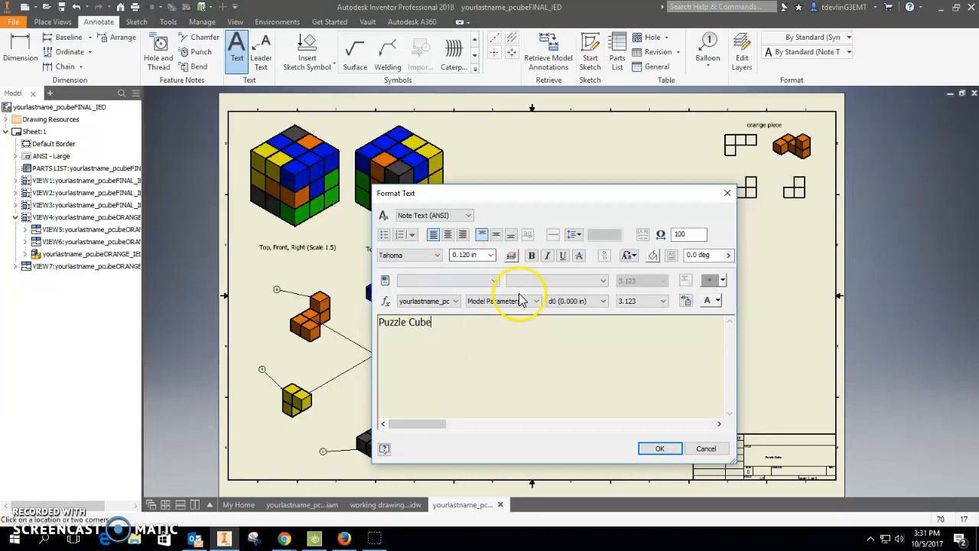
pyautogui.click(493, 261)
pyautogui.click(484, 291)
pyautogui.moveTo(460, 334); pyautogui.dragTo(332, 314)
pyautogui.click(490, 262)
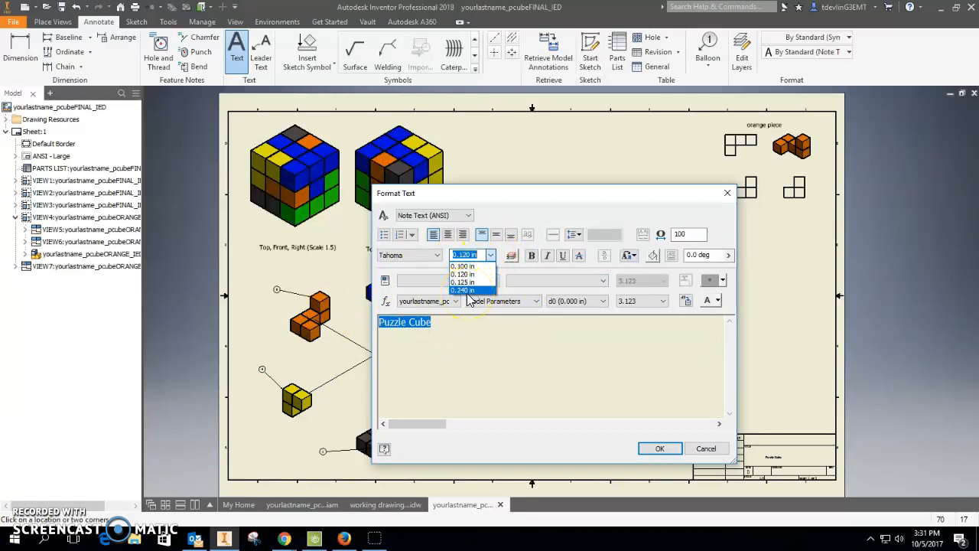
pyautogui.click(468, 293)
pyautogui.click(652, 449)
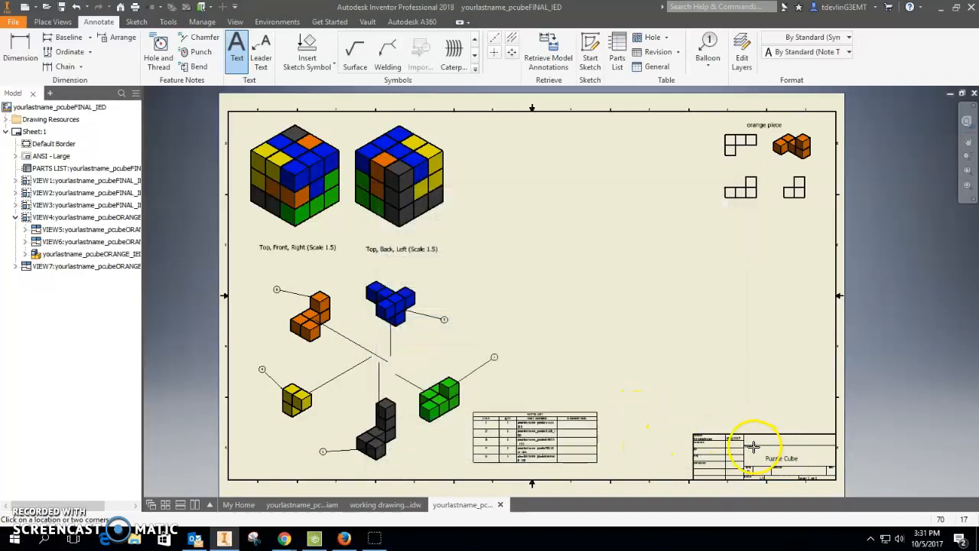
# Add a note reading "Teacher Example" in the title block.
pyautogui.moveTo(765, 442); pyautogui.dragTo(845, 470)
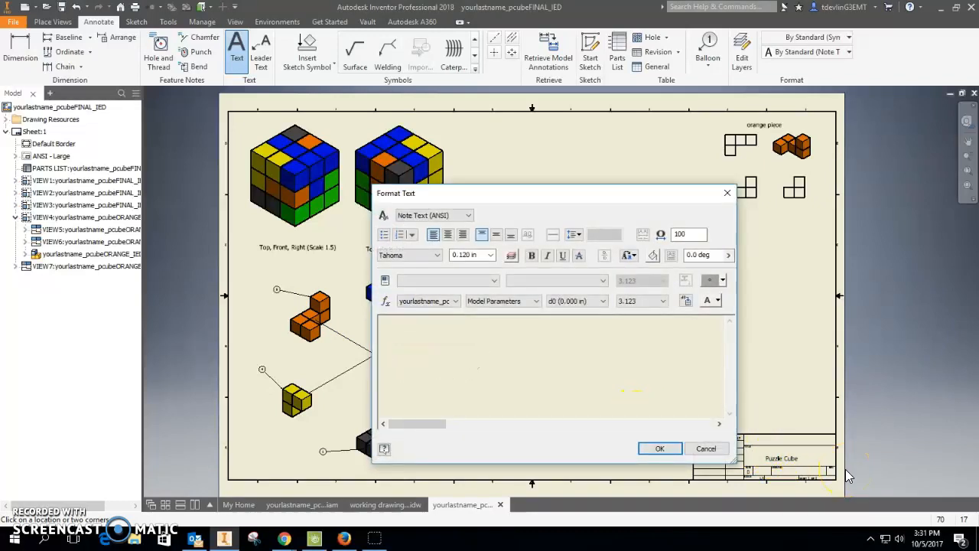
pyautogui.write('Teacher Example')
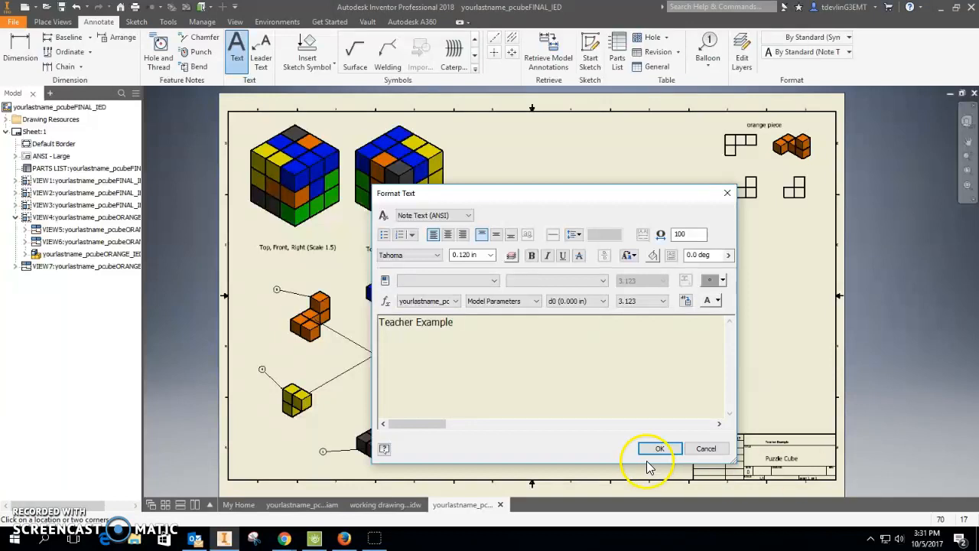
pyautogui.click(658, 448)
# Move the "Teacher Example" note up into the title block's upper field.
pyautogui.scroll(4, 804, 449)
pyautogui.moveTo(741, 436)
pyautogui.mouseDown(button='middle')
pyautogui.moveTo(732, 405)
pyautogui.moveTo(745, 402)
pyautogui.mouseUp(button='middle')
pyautogui.press('Escape')
pyautogui.click(753, 403)
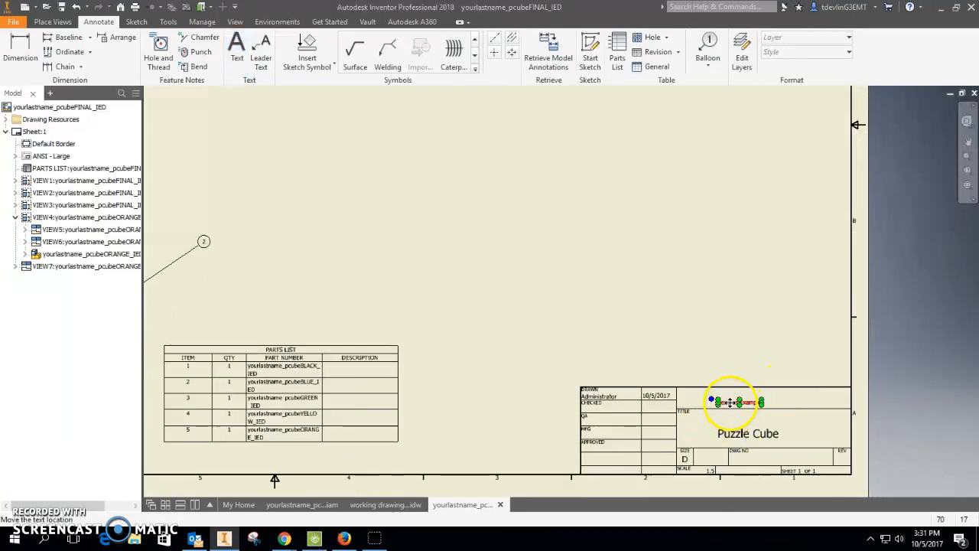
# Set the "Teacher Example" note's text height to 0.240 in.
pyautogui.doubleClick(731, 403)
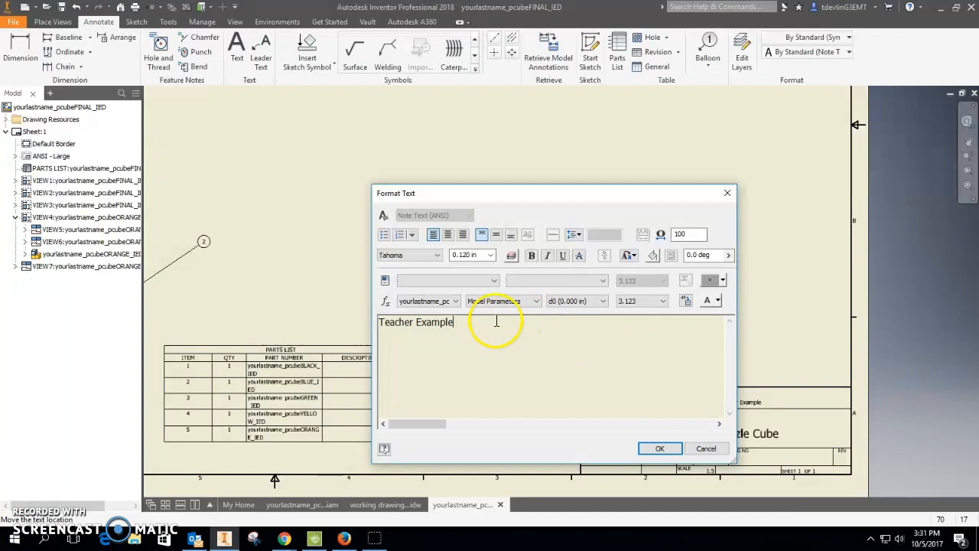
pyautogui.moveTo(498, 322); pyautogui.dragTo(378, 322)
pyautogui.click(490, 255)
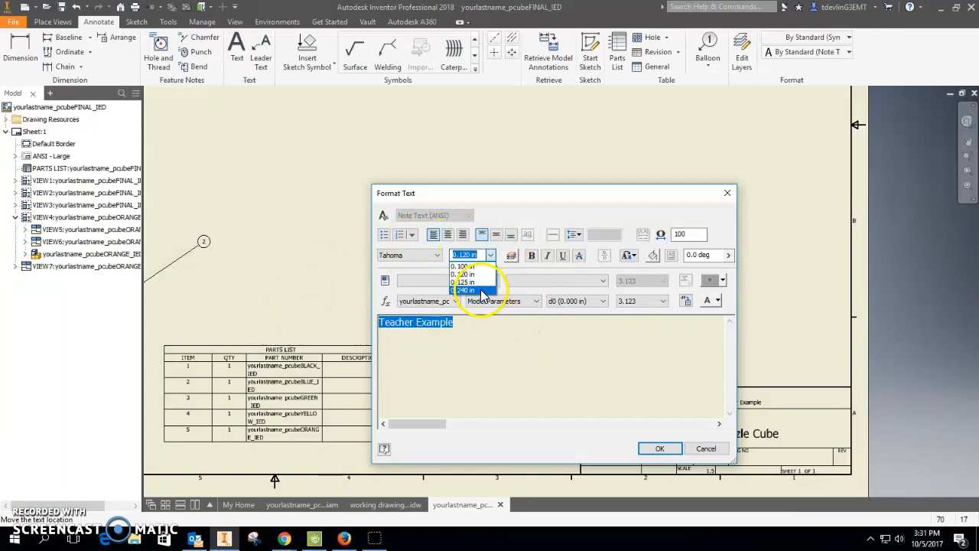
pyautogui.click(474, 293)
pyautogui.click(658, 448)
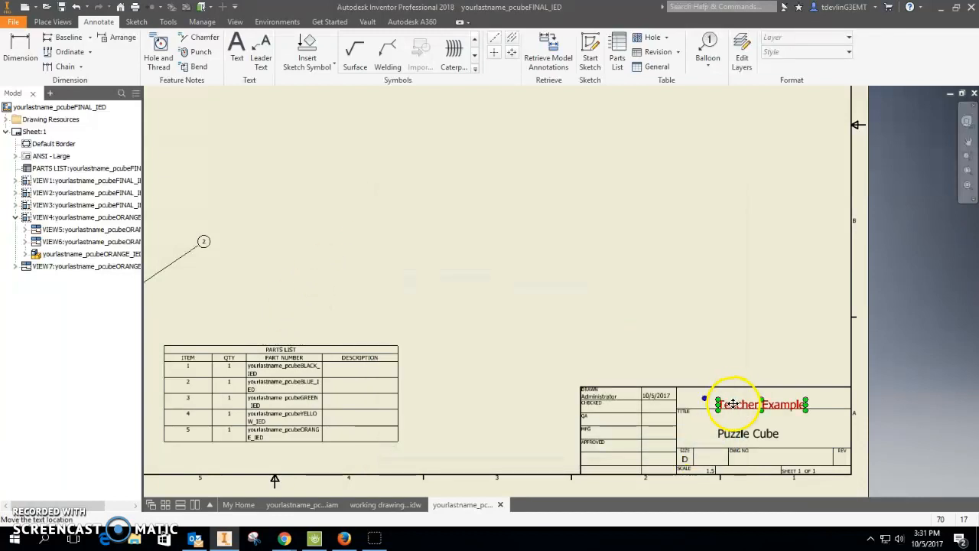
# Review the whole sheet, then switch to the "working drawing_no dims" drawing document.
pyautogui.scroll(-5, 521, 444)
pyautogui.scroll(3, 590, 363)
pyautogui.scroll(-3, 590, 360)
pyautogui.scroll(2, 535, 359)
pyautogui.scroll(-3, 552, 361)
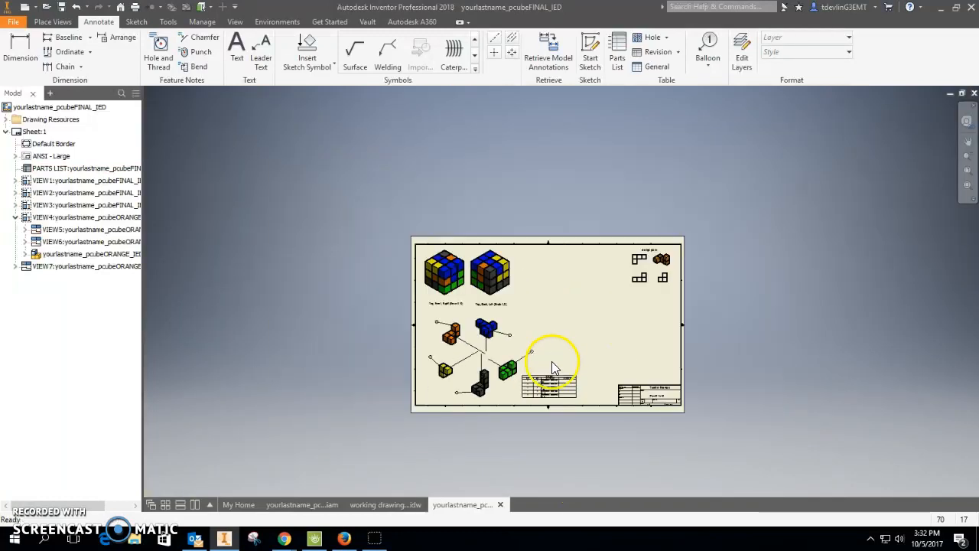
pyautogui.scroll(2, 552, 361)
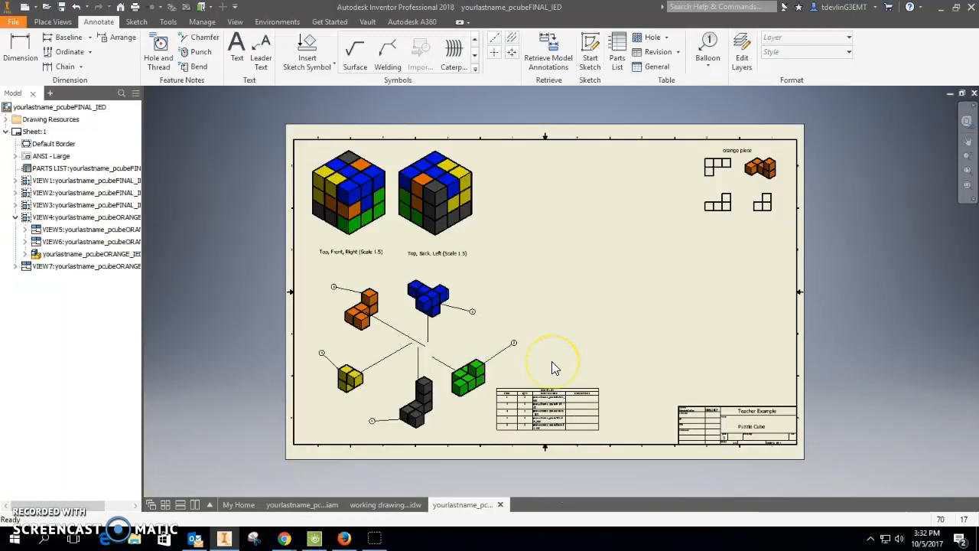
pyautogui.click(394, 504)
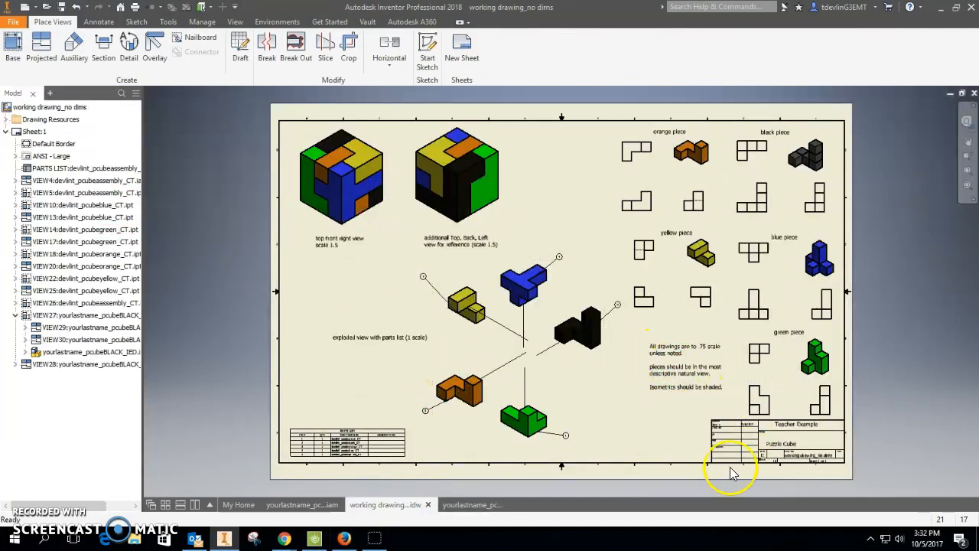